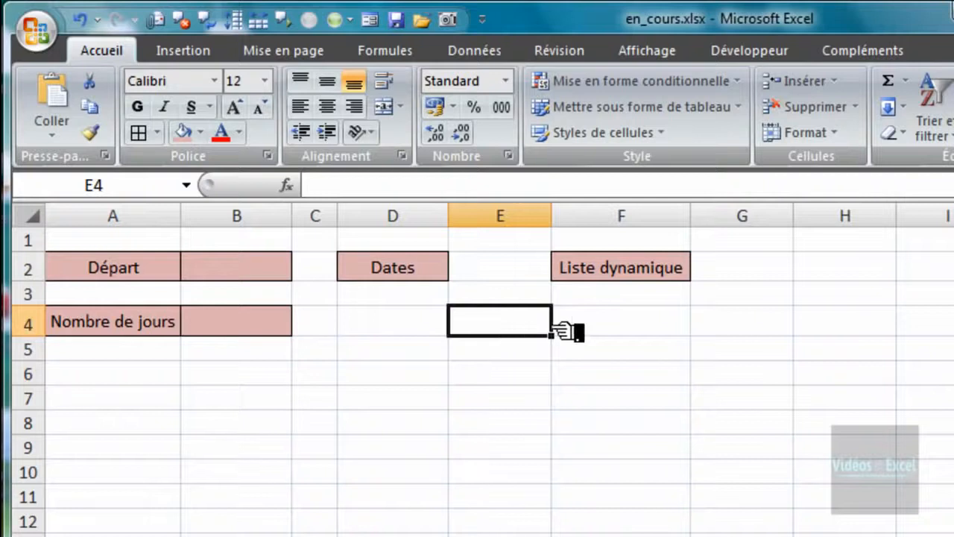
left_click(601, 299)
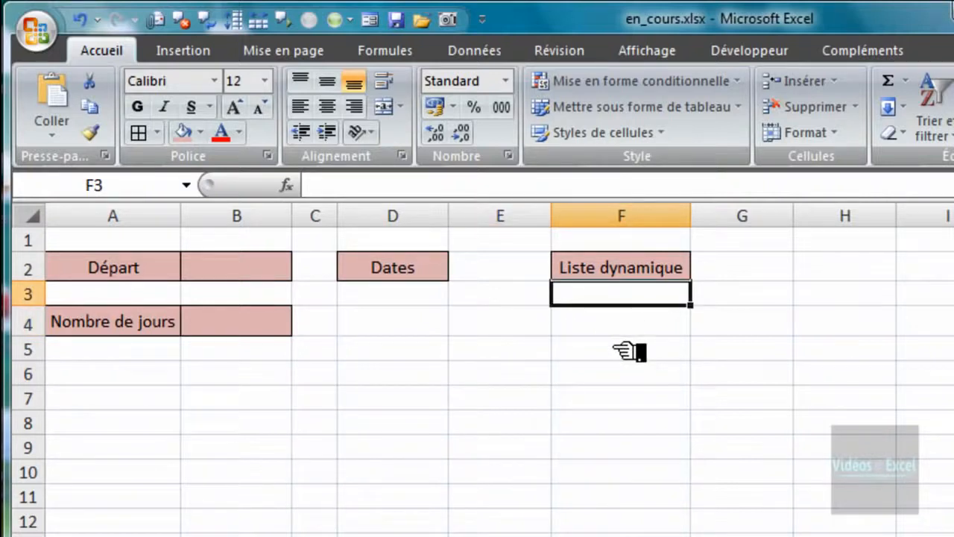
left_click(271, 275)
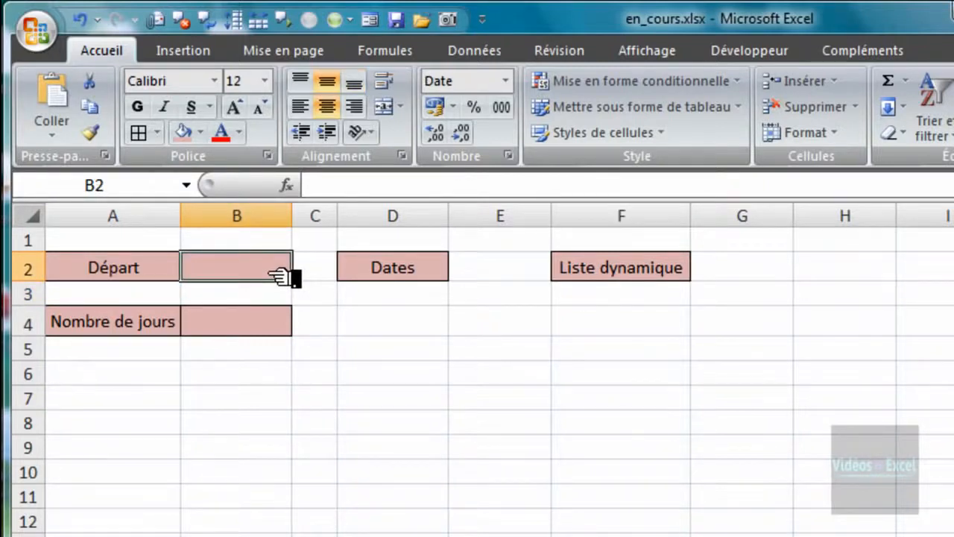
left_click(261, 327)
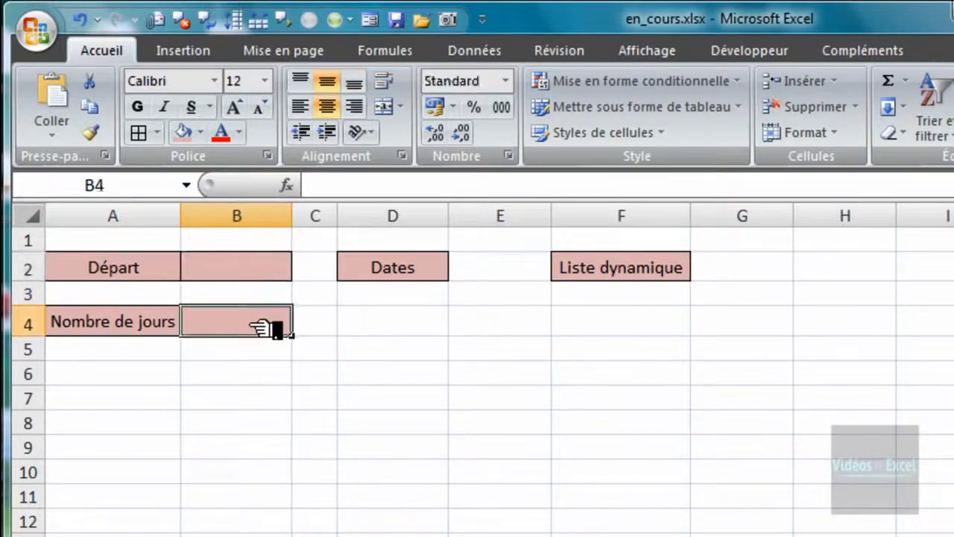
Enter the start date 15/02/2012 in cell B2, next to Départ.
left_click(261, 273)
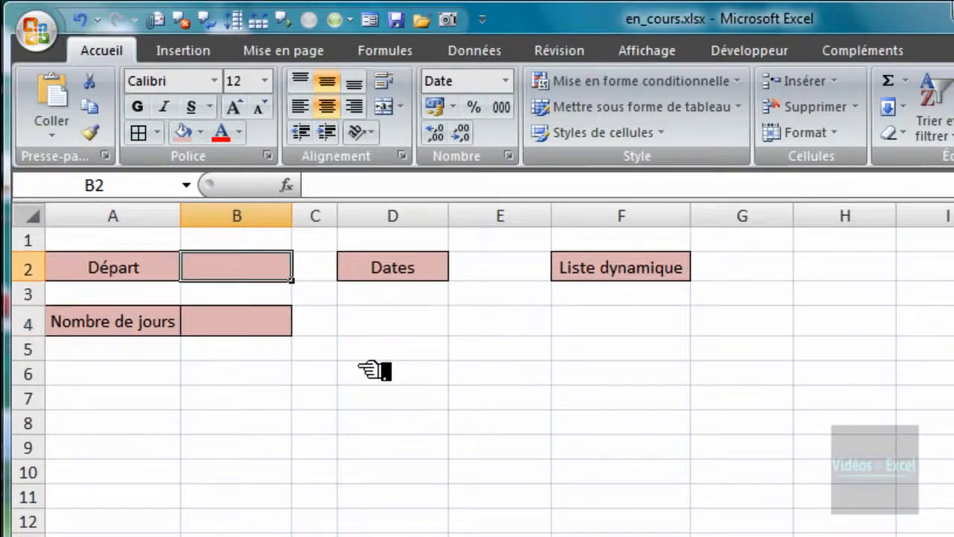
type("15/")
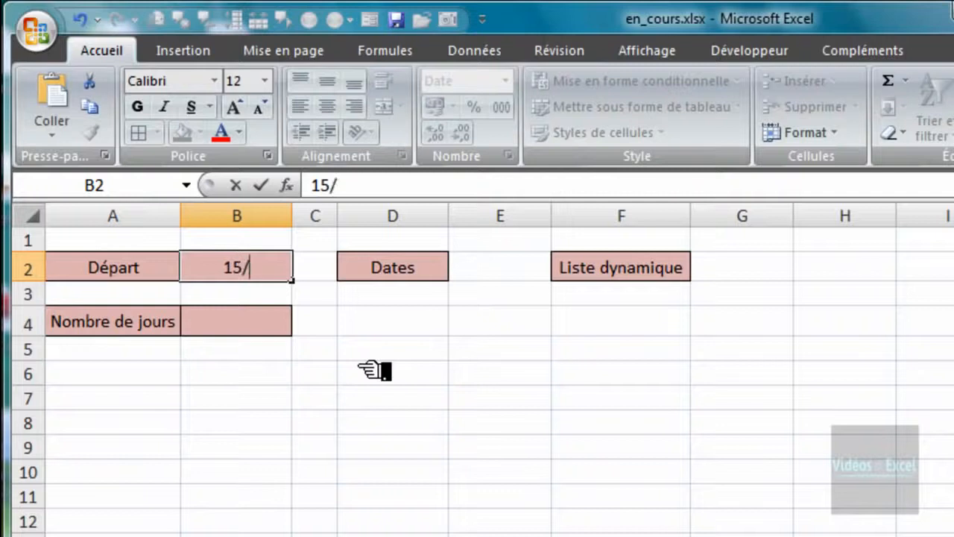
type("02/2012")
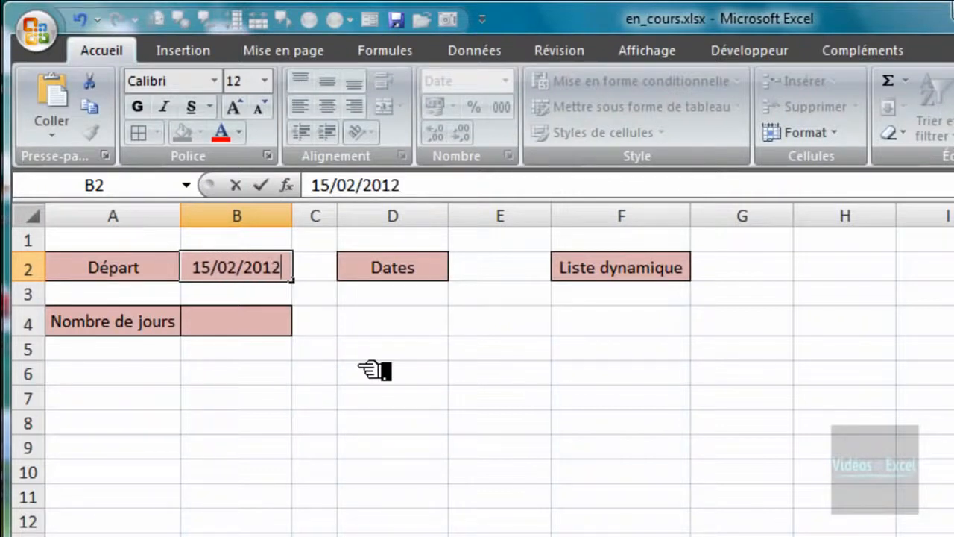
key("ctrl+Return")
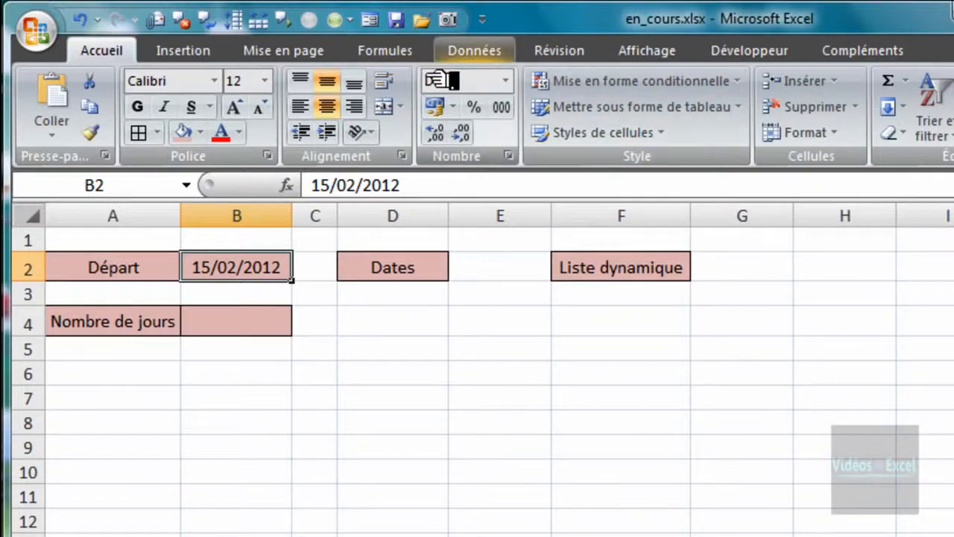
Enter the formula =FIN.MOIS(B2;0) in cell B4 to compute the last day of the start date's month.
left_click(246, 326)
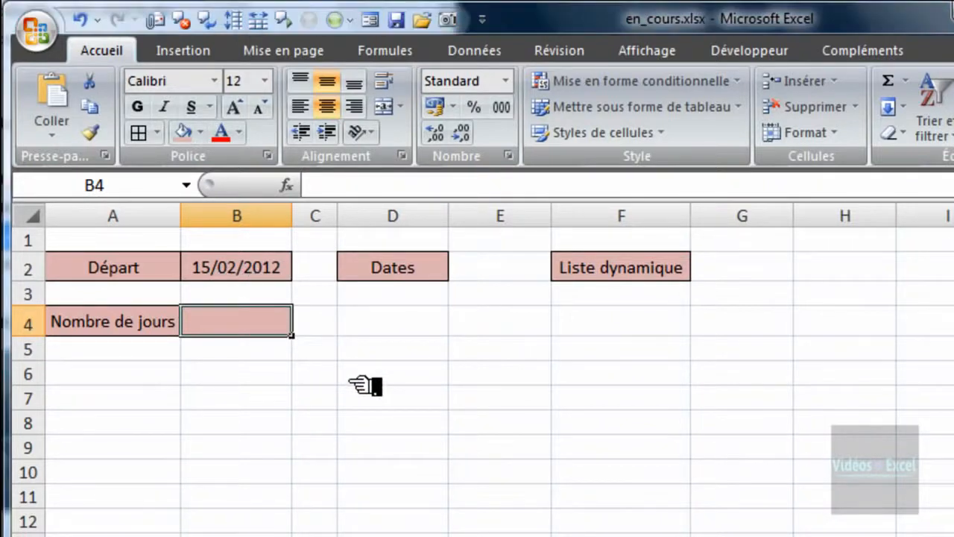
type("=f")
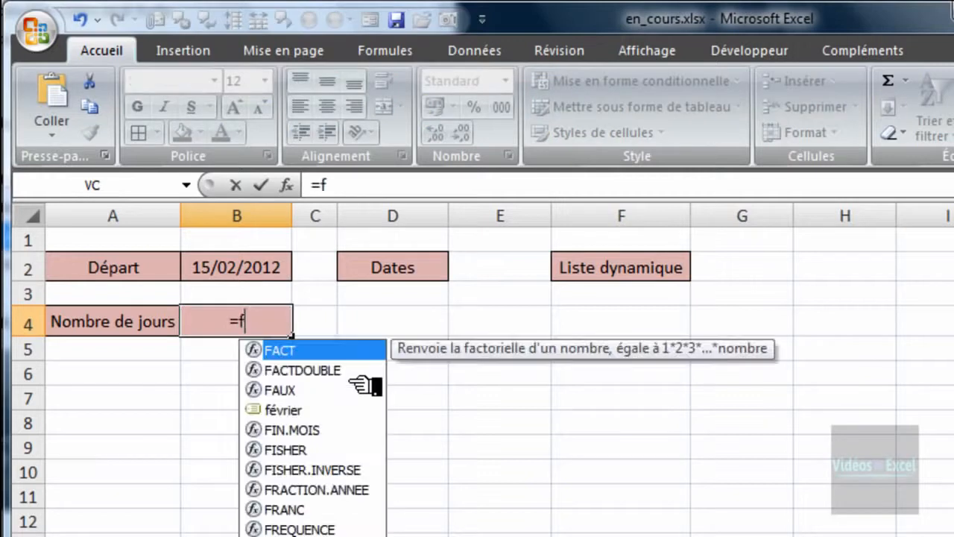
type("in")
key("Tab")
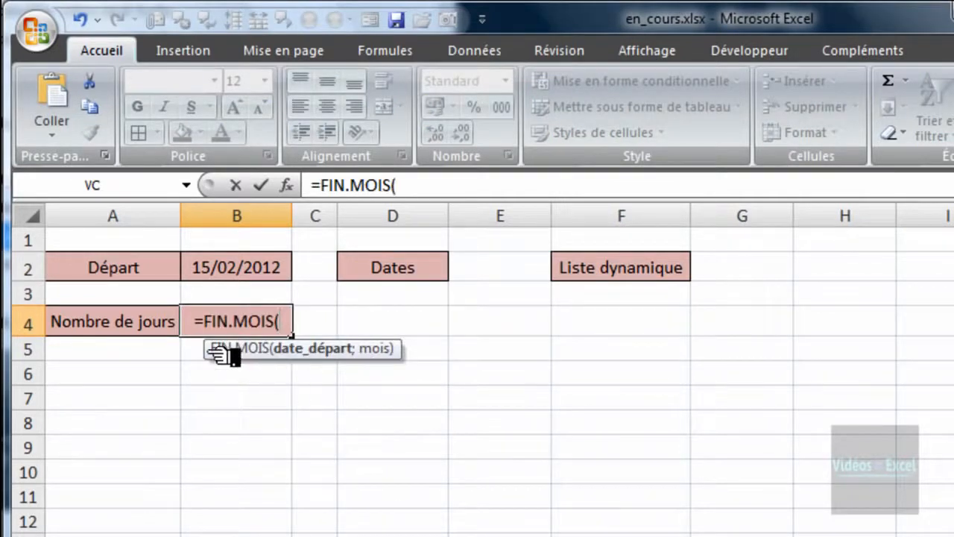
left_click_drag(213, 360, 187, 367)
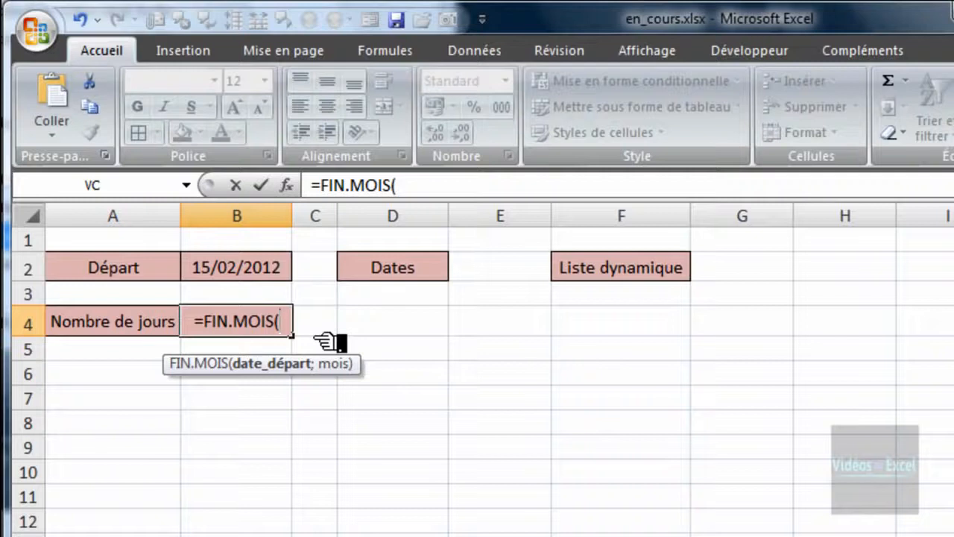
left_click(261, 273)
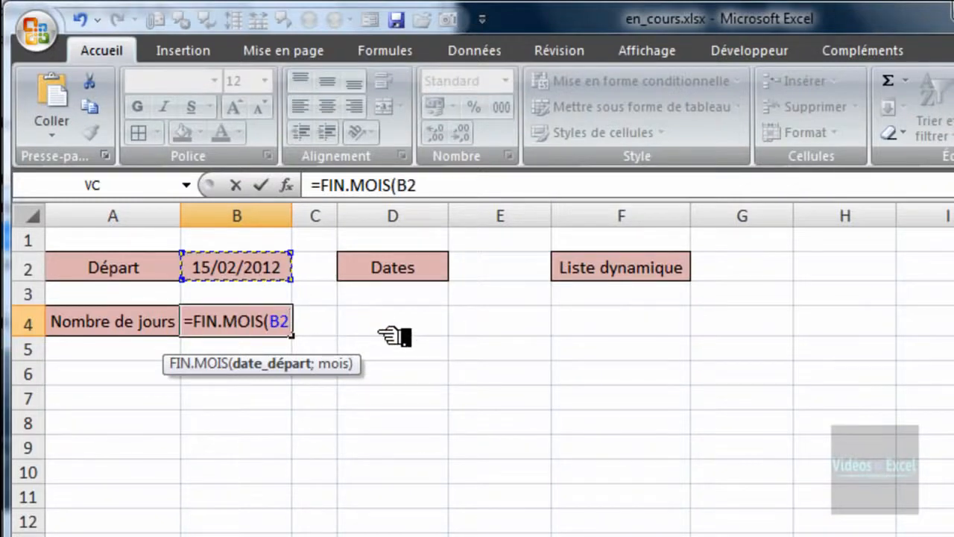
type(";")
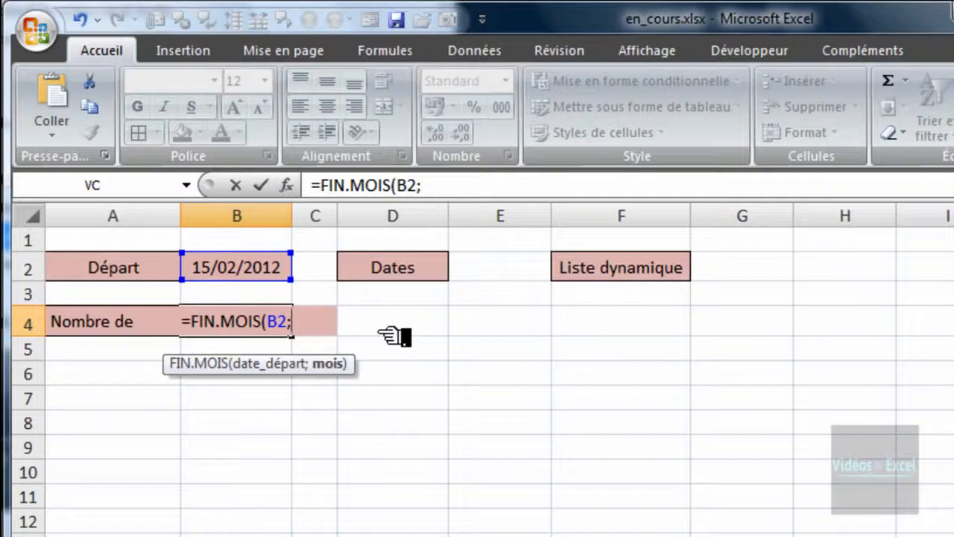
type("0")
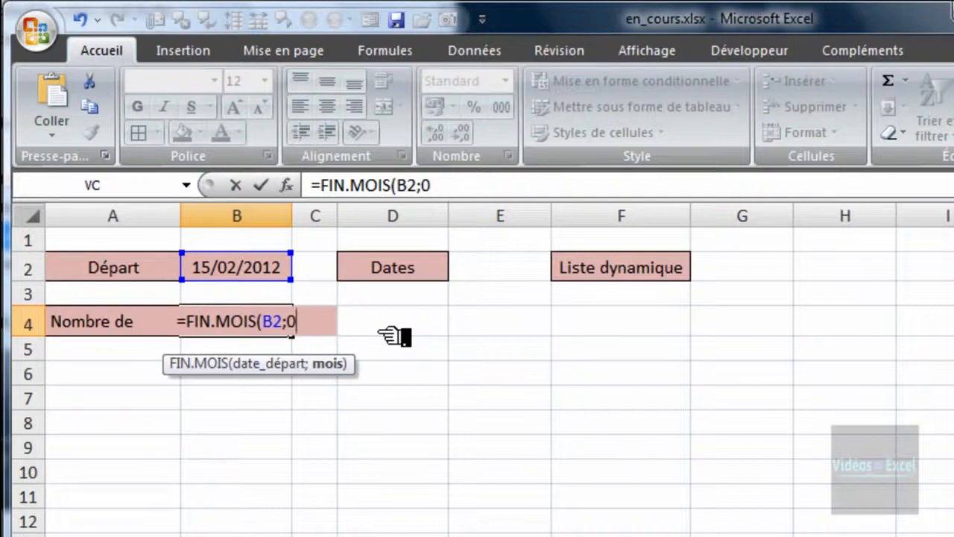
type(")")
key("Return")
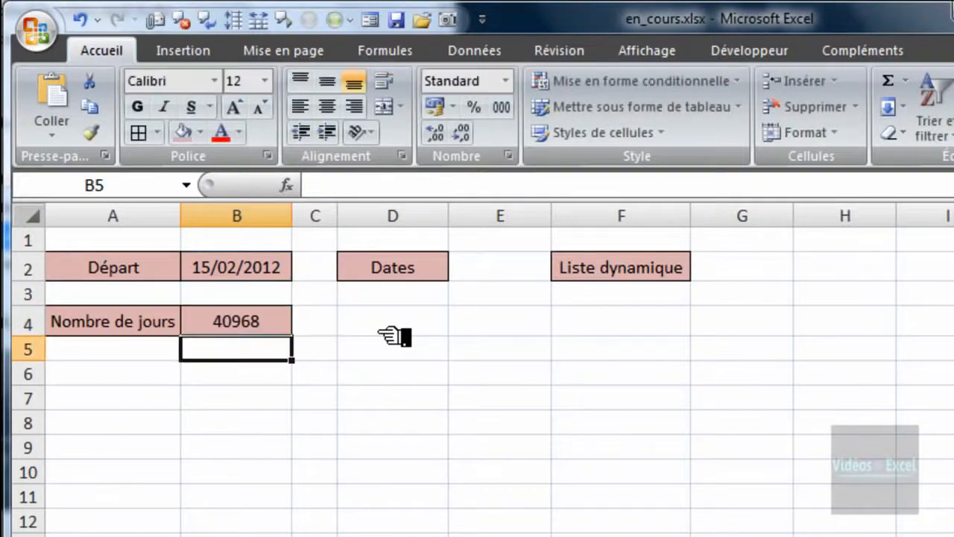
Apply the Date courte number format to the FIN.MOIS result in cell B4.
left_click(273, 327)
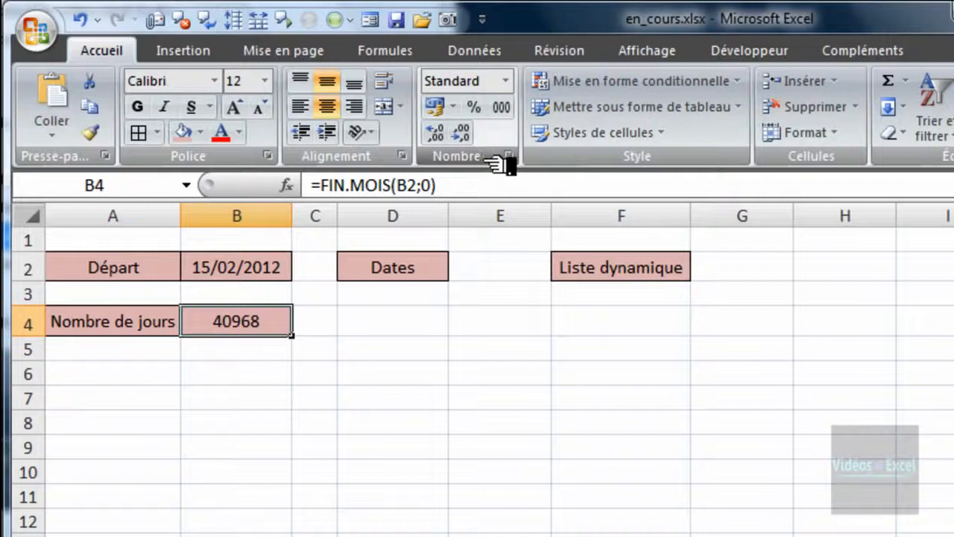
left_click(510, 81)
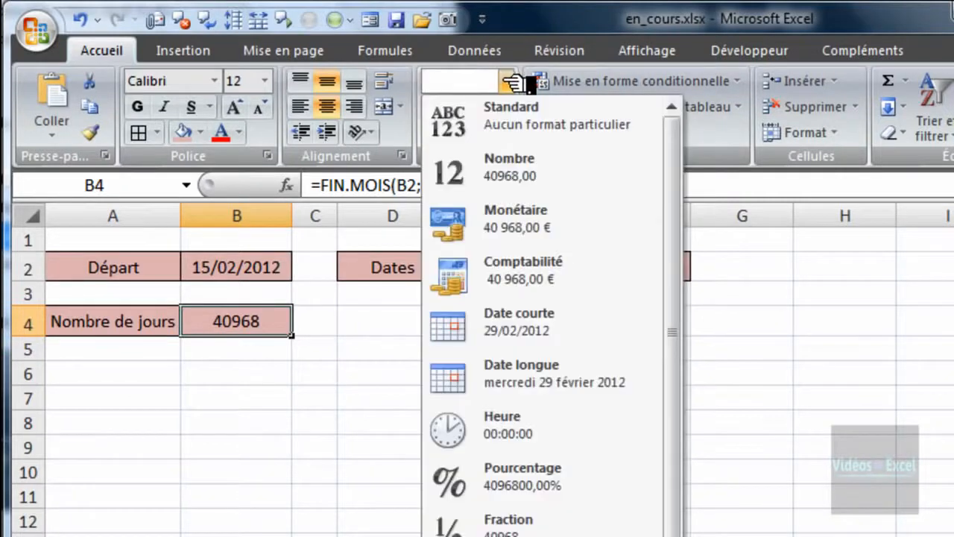
left_click(601, 324)
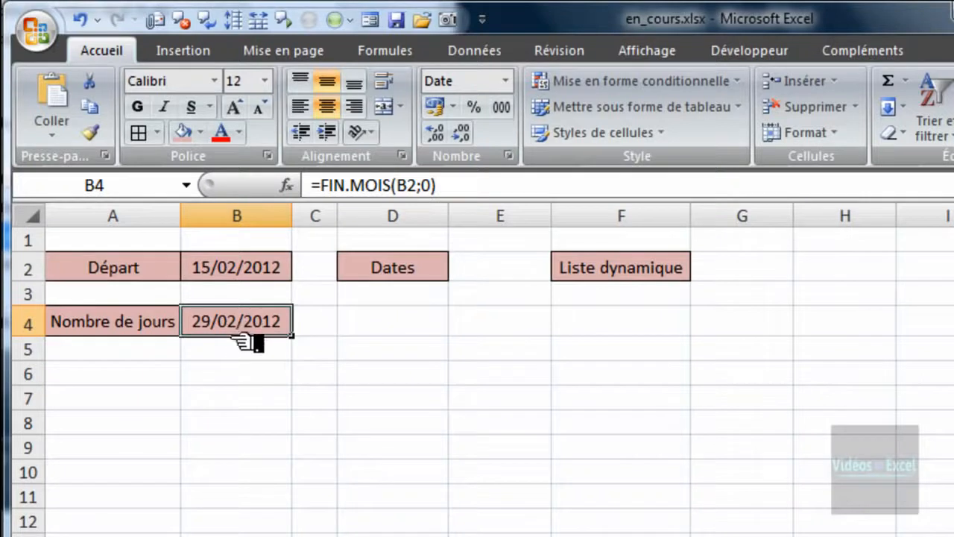
Wrap the formula in B4 in the JOUR function so it reads =JOUR(FIN.MOIS(B2;0)).
key("F2")
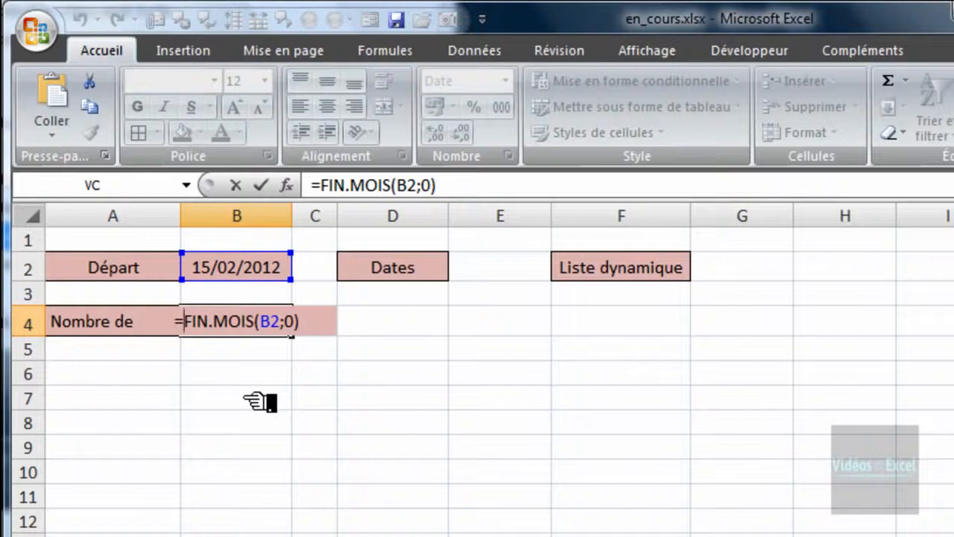
type("jour")
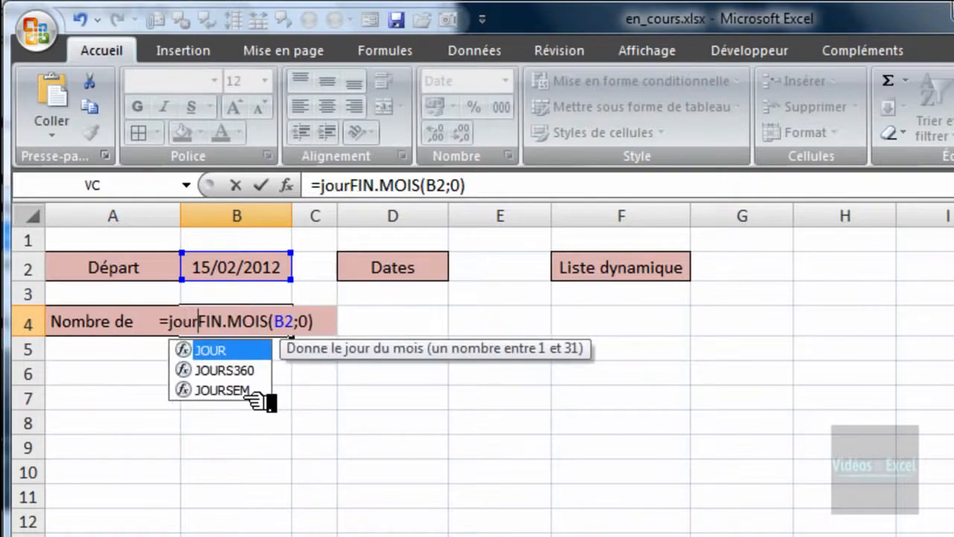
key("Tab")
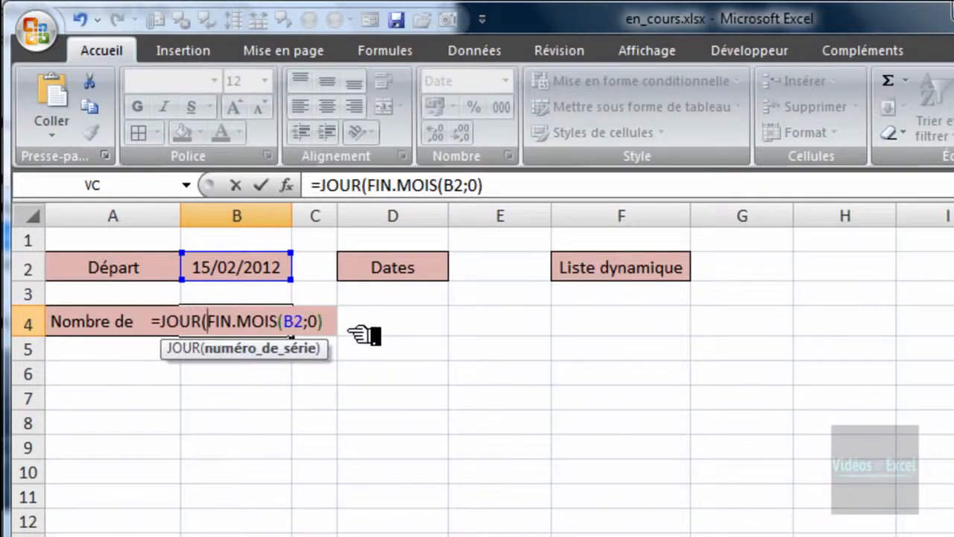
type(")")
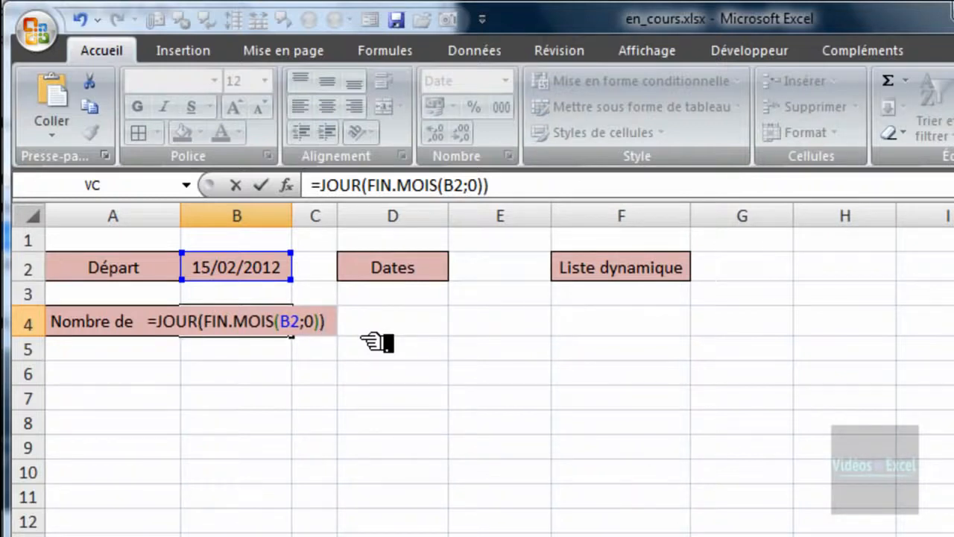
key("ctrl+Return")
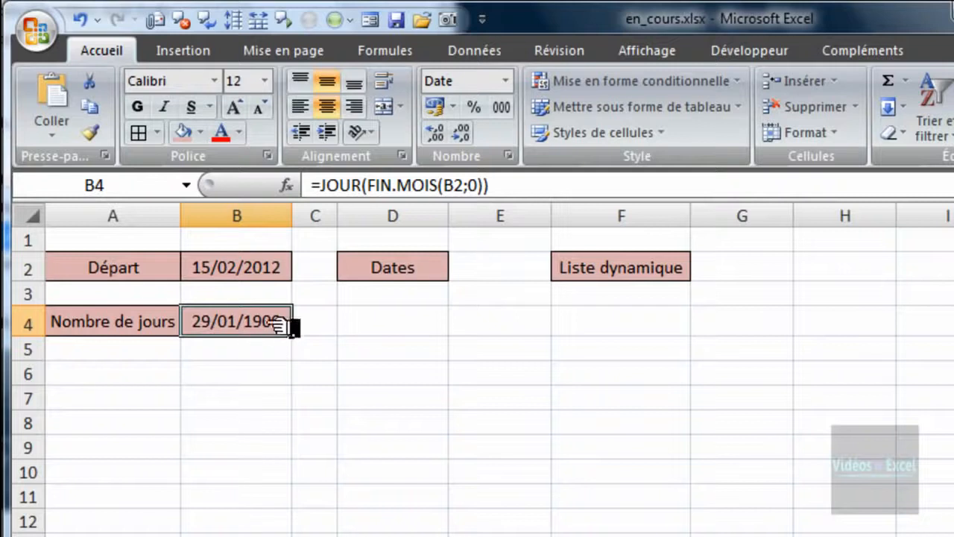
Set the number format of the Nombre de jours cell B4 to Standard.
double_click(223, 324)
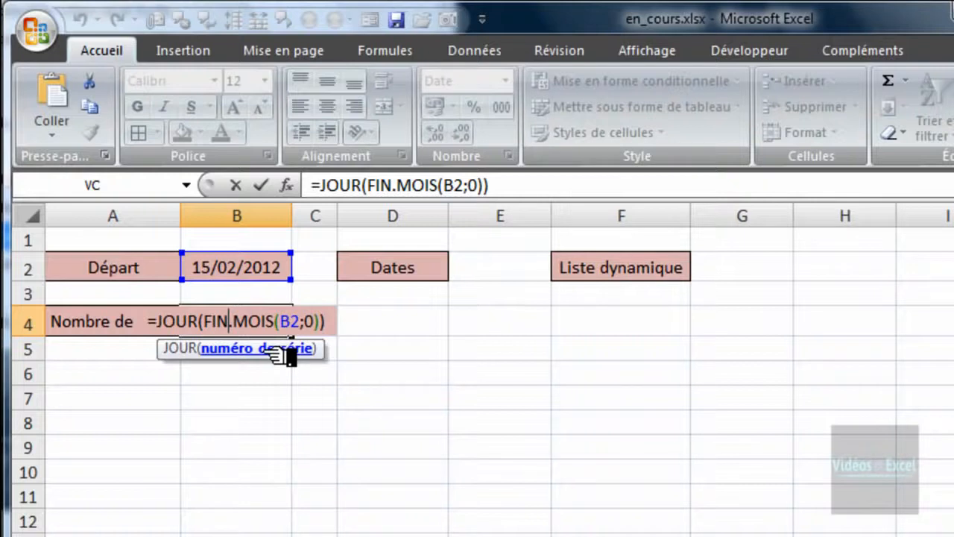
key("Escape")
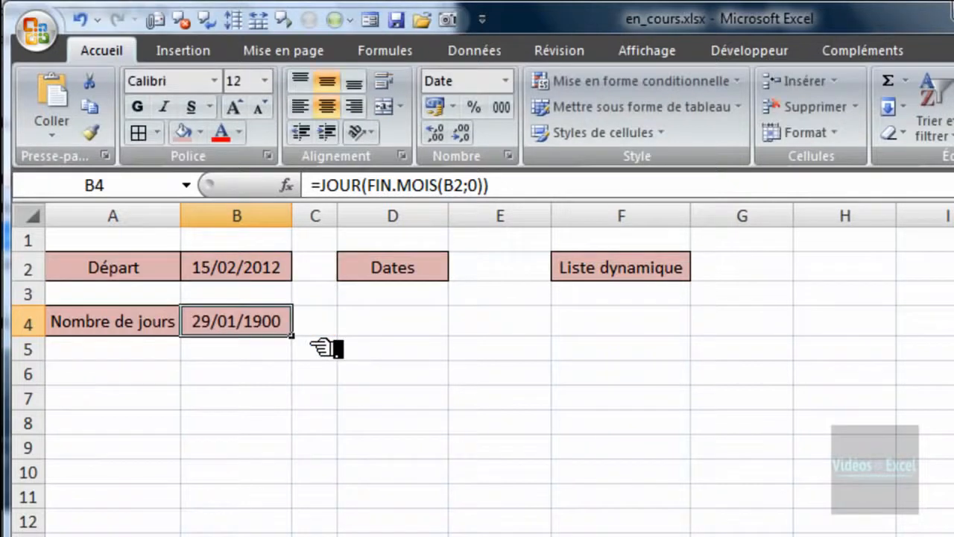
left_click(513, 82)
left_click(548, 121)
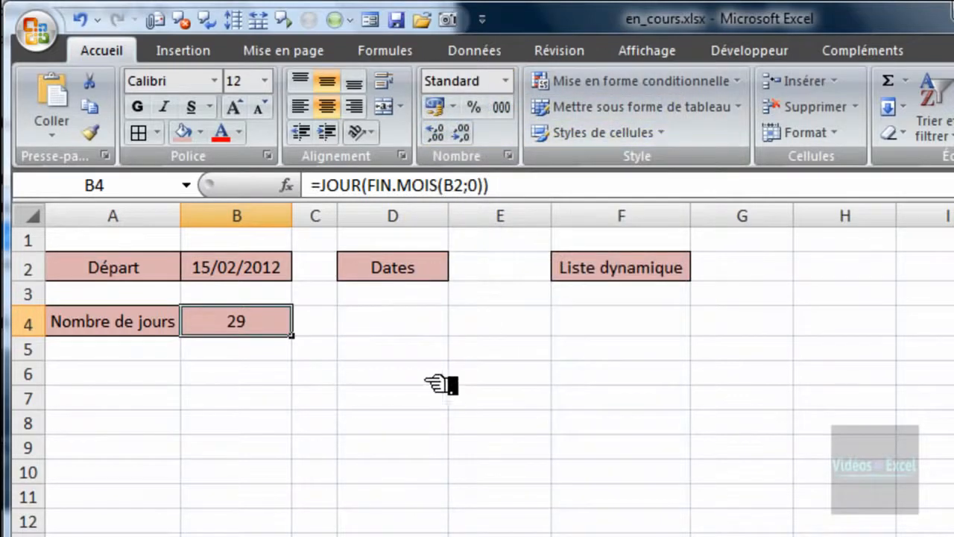
Change the month of the start date in B2 so that it reads 15/05/2012.
double_click(254, 271)
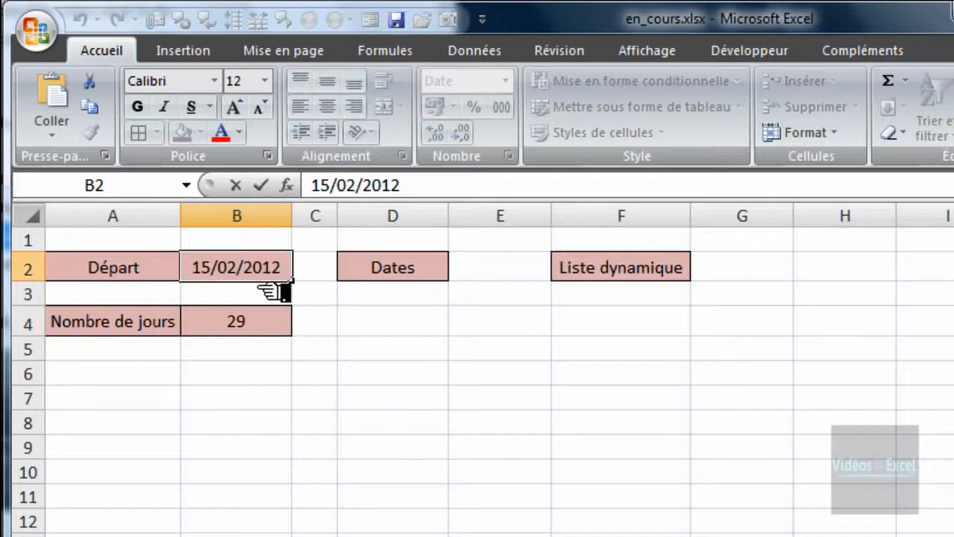
key("BackSpace")
type("5")
key("ctrl+Return")
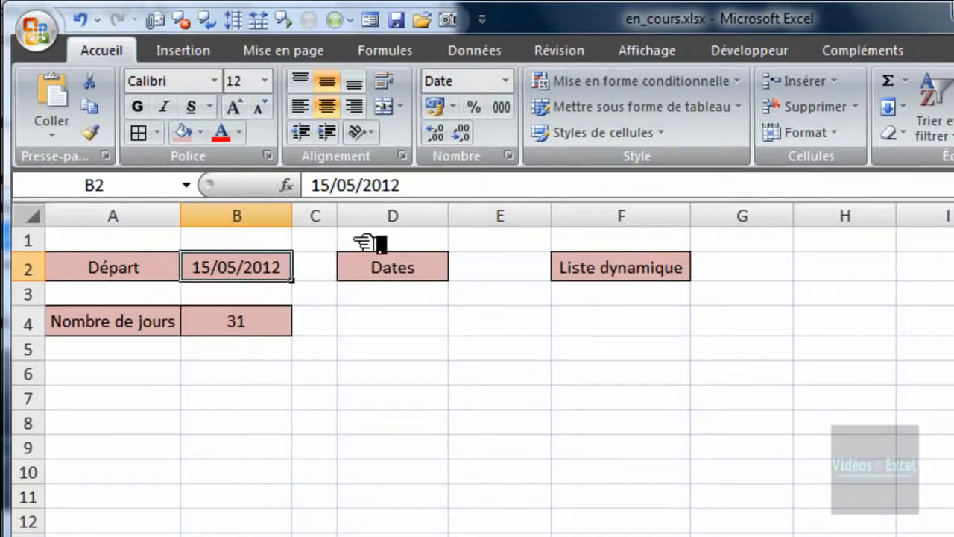
Change the day of the start date in B2 to the first, giving 01/05/2012.
left_click(331, 187)
key("BackSpace")
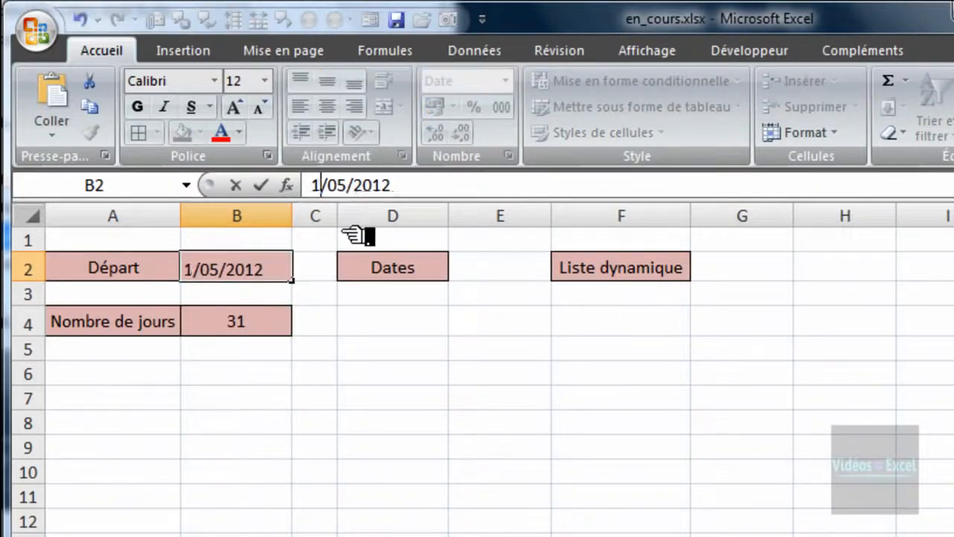
key("Return")
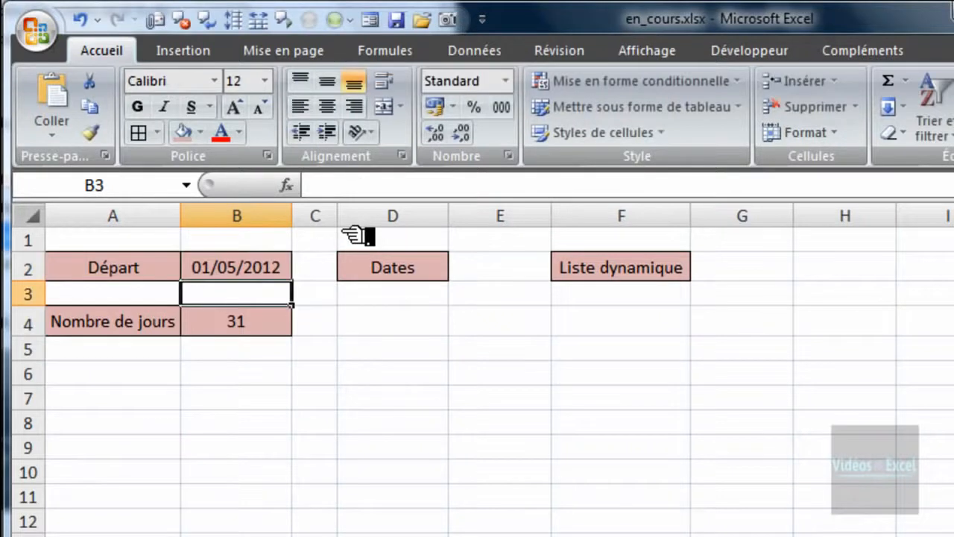
In D3 under Dates, begin a formula that adds the LIGNES function to the absolute start date, =$B$2+LIGNES(.
left_click(423, 298)
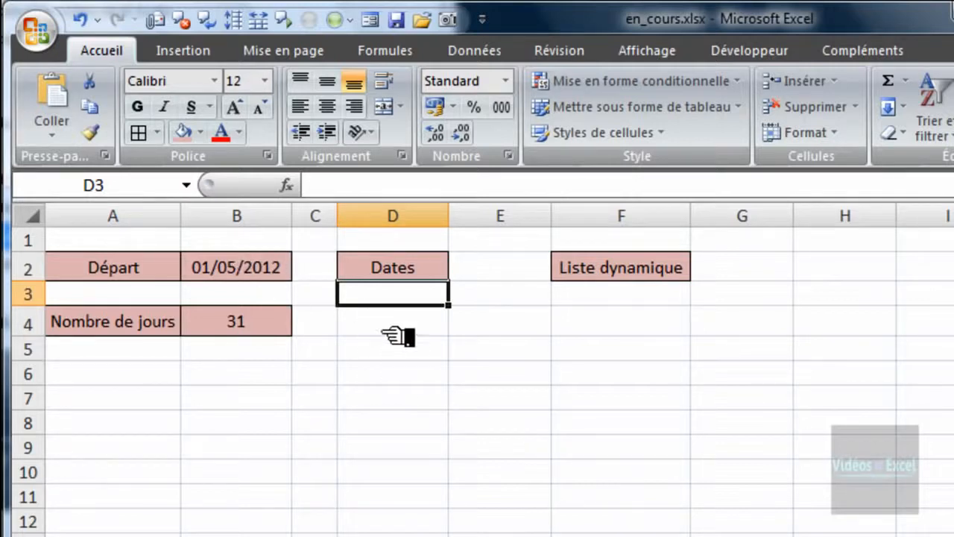
type("=")
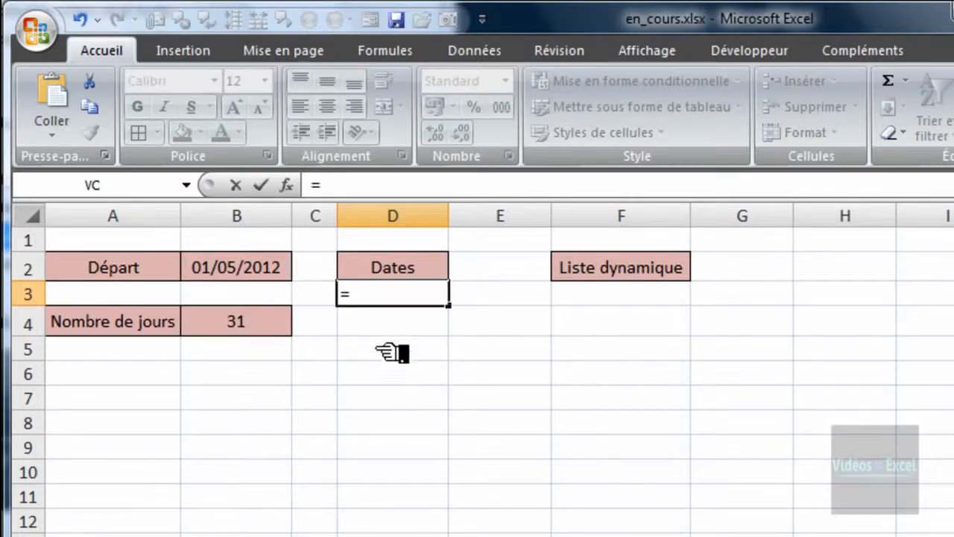
left_click(272, 271)
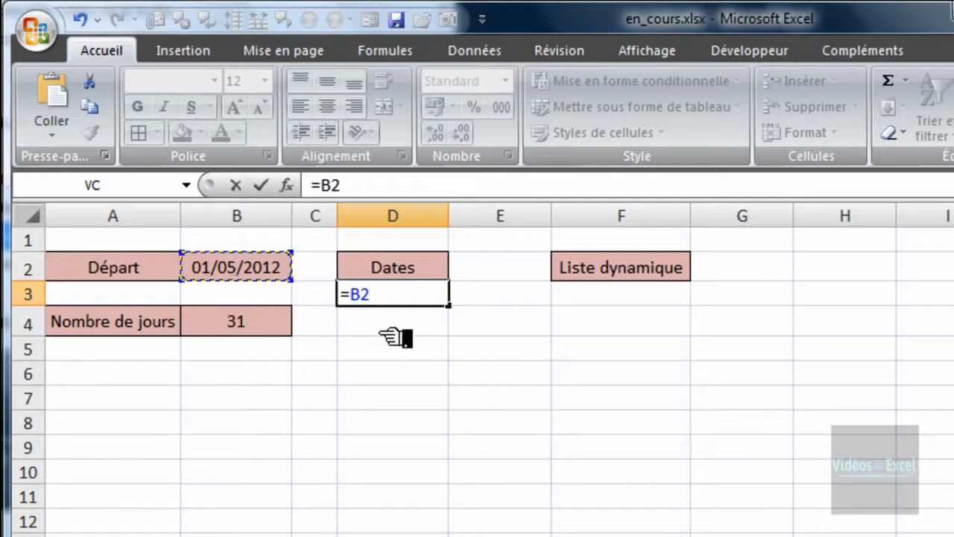
key("F4")
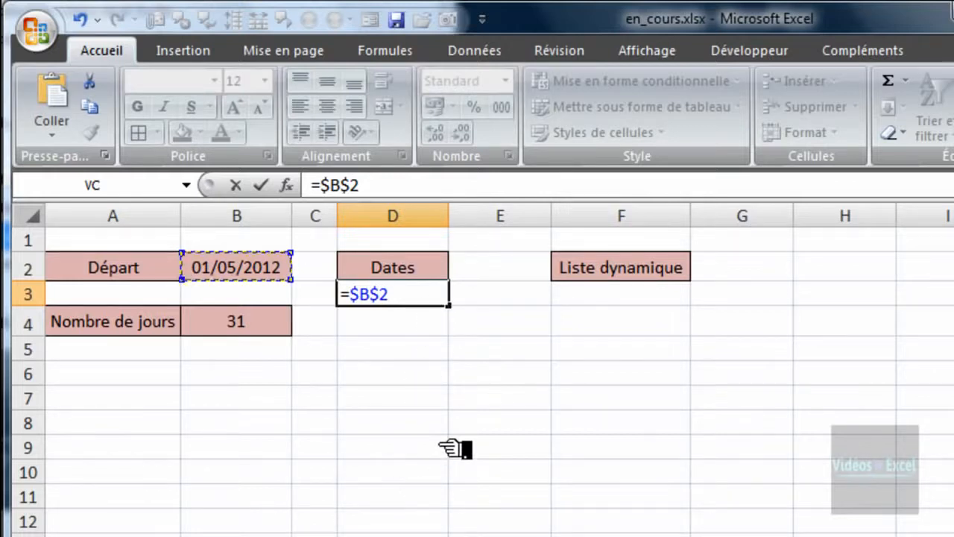
type("=")
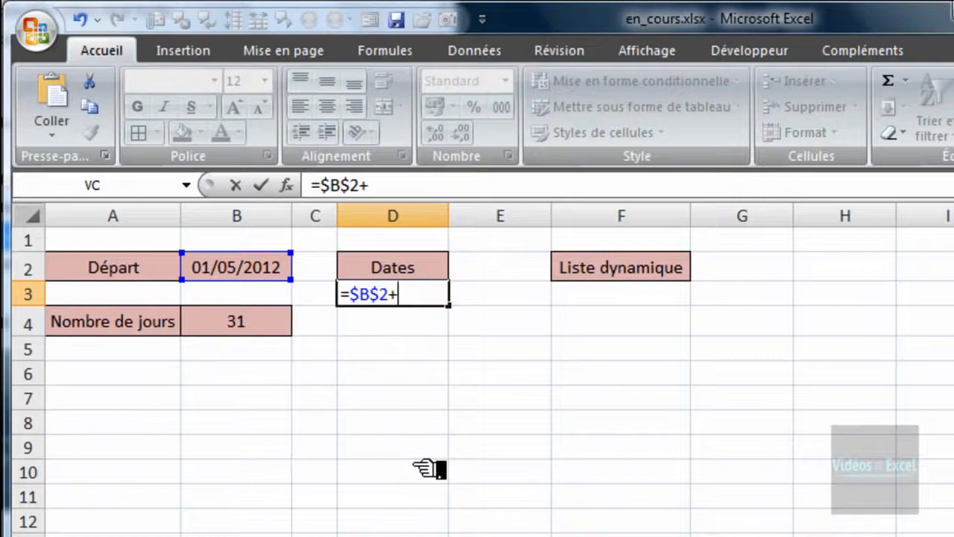
type("l")
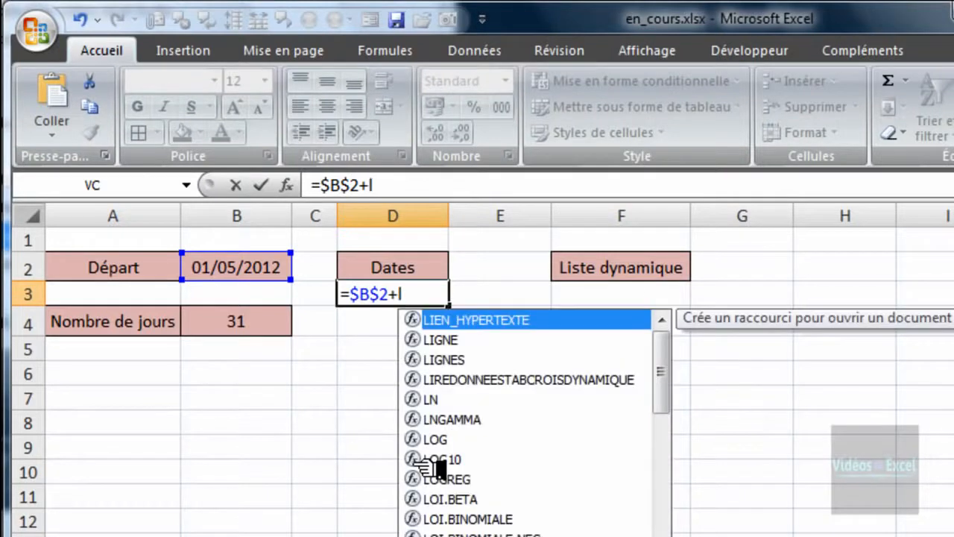
type("ig")
key("Down")
key("Tab")
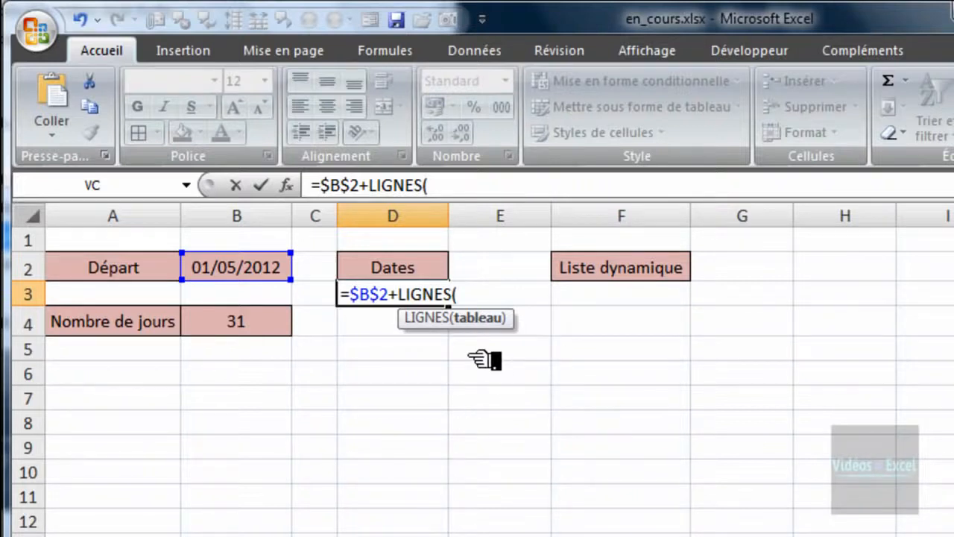
Complete the D3 formula with the range $B$2:B2, only its first reference absolute, so it reads =$B$2+LIGNES($B$2:B2), and validate it.
left_click_drag(416, 321, 376, 366)
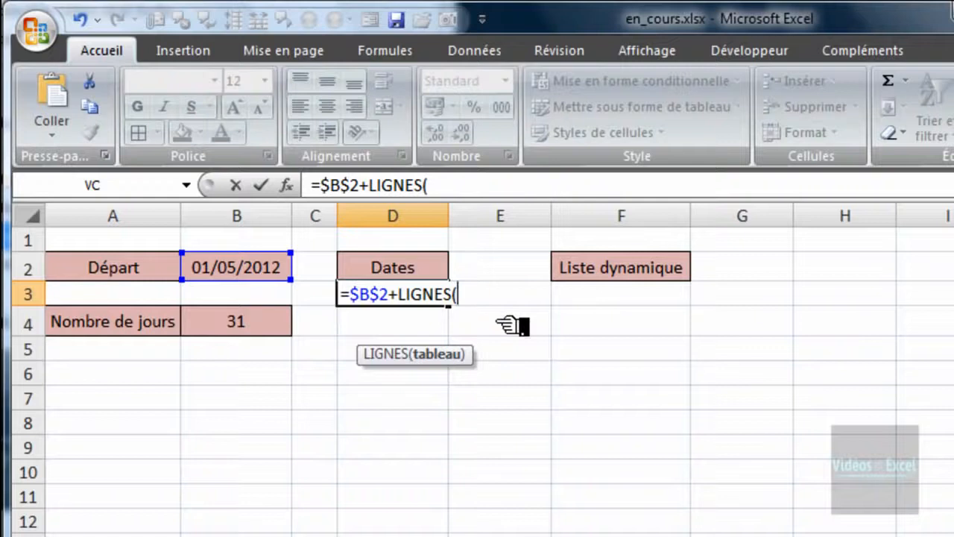
left_click(249, 274)
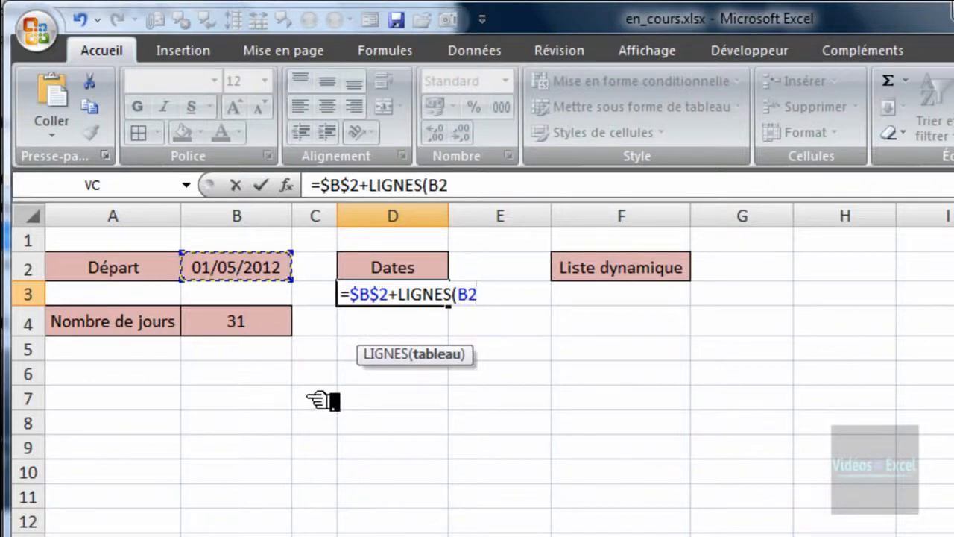
key("F4")
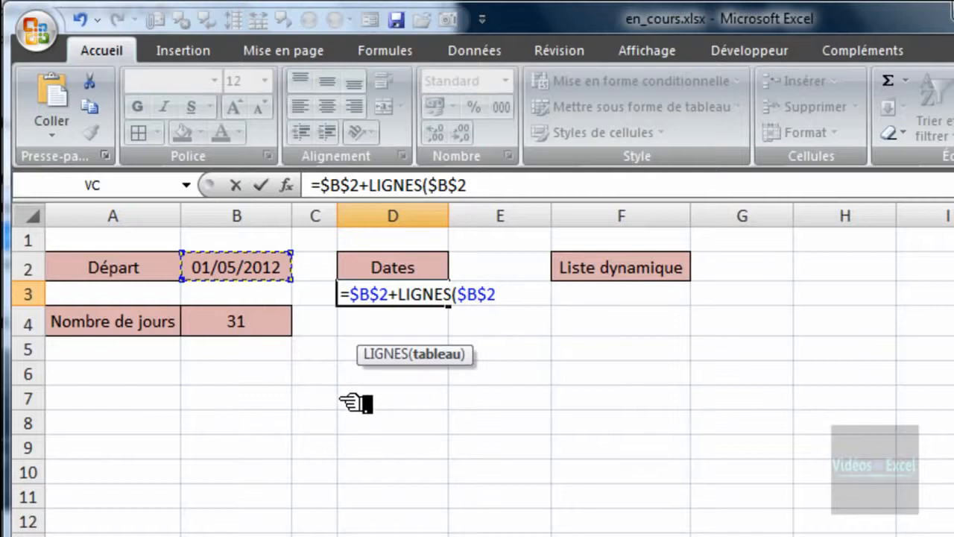
type(":")
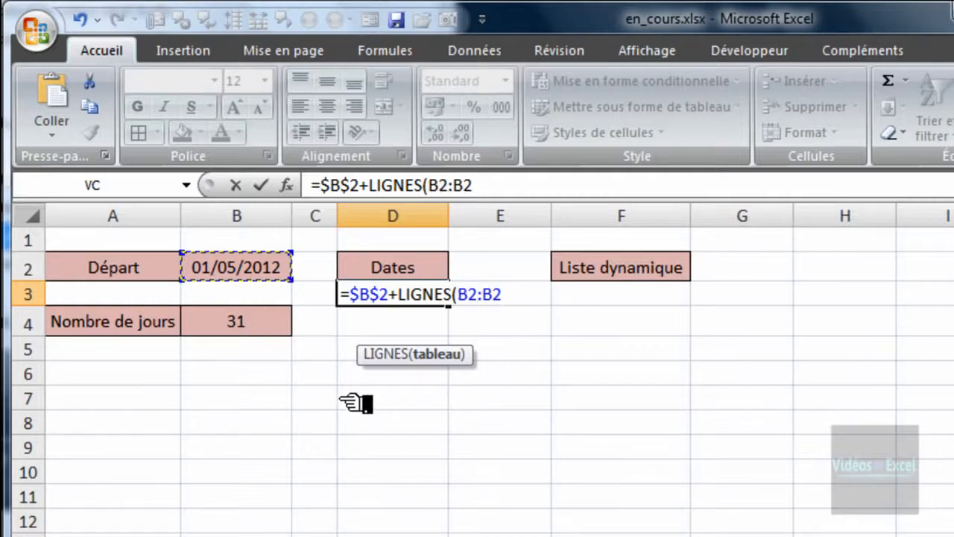
left_click(468, 297)
left_click(468, 301)
key("F4")
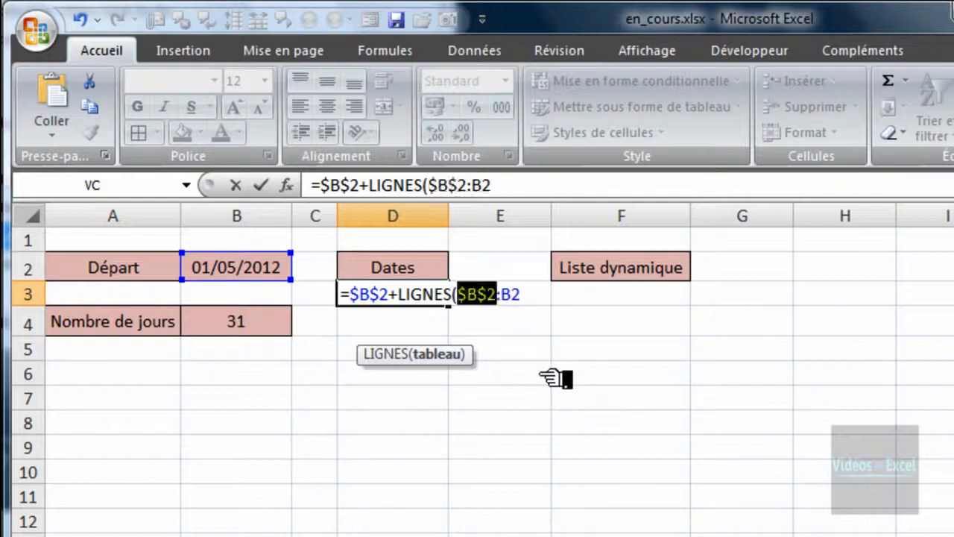
left_click(528, 299)
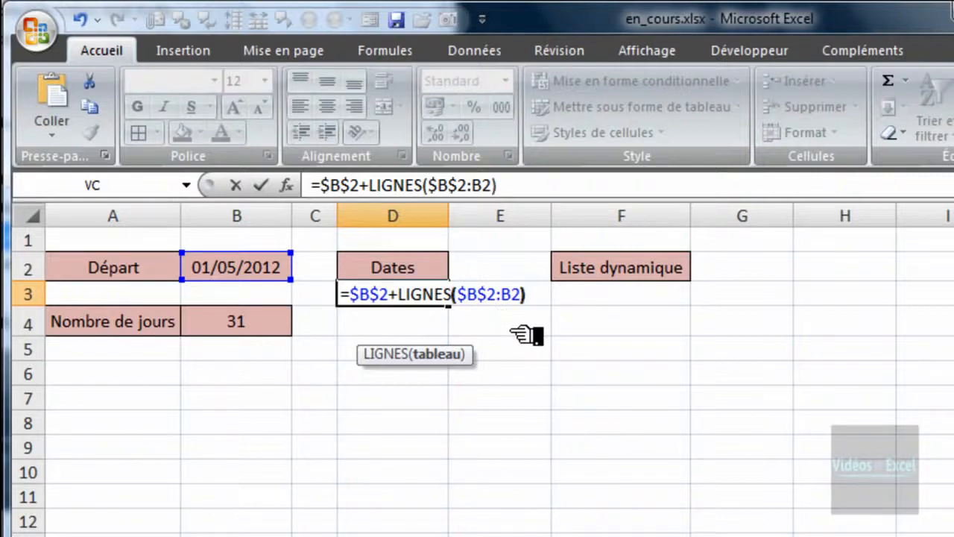
key("ctrl+Return")
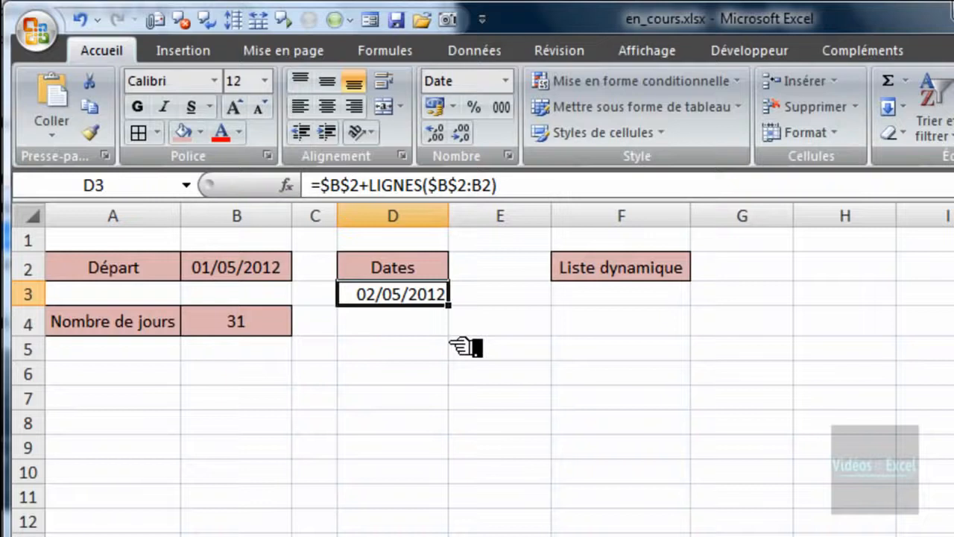
Append -1 to the D3 formula, giving =$B$2+LIGNES($B$2:B2)-1, and fill it down to D35.
key("F2")
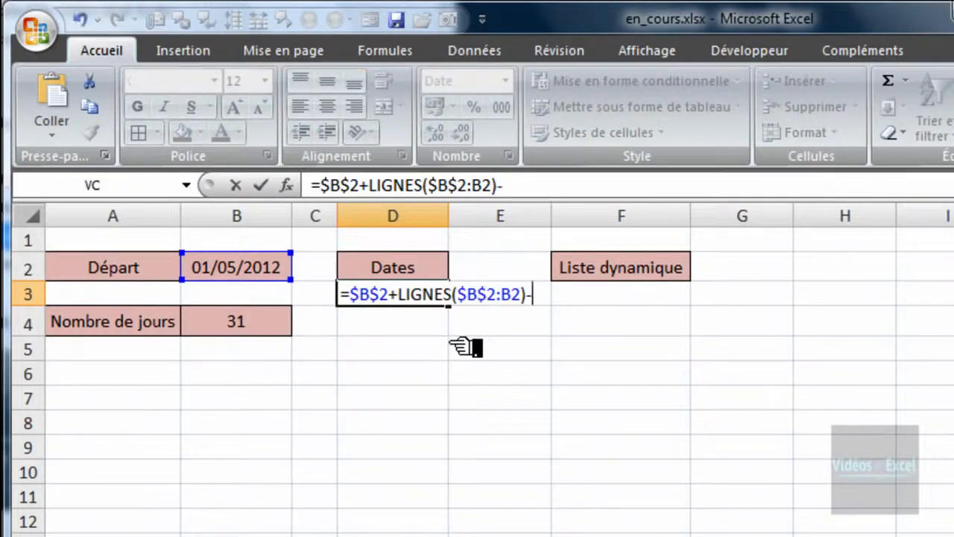
key("Escape")
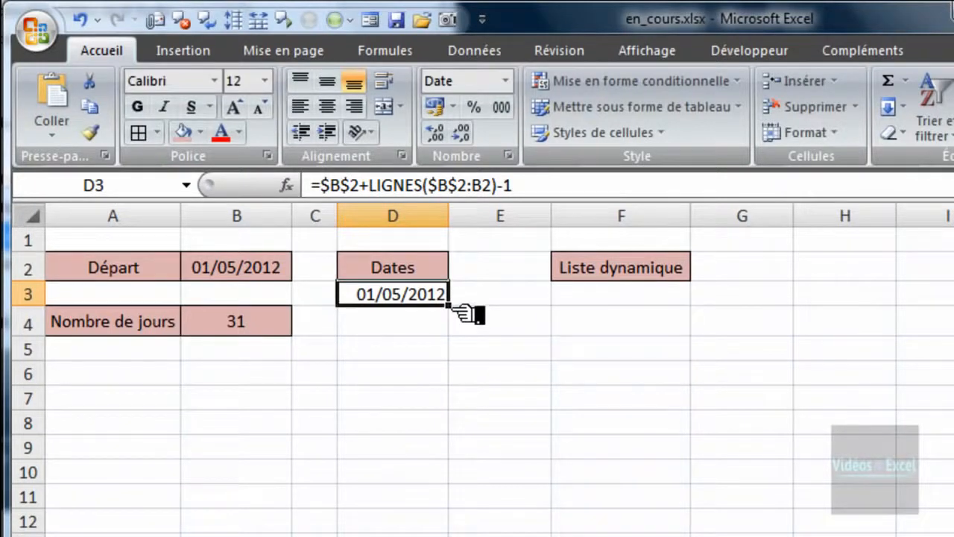
left_click_drag(450, 305, 450, 385)
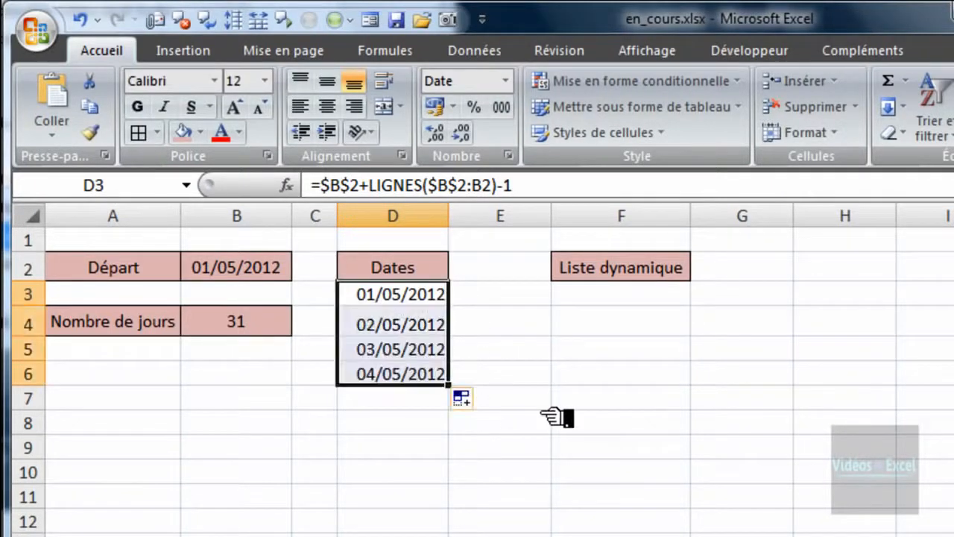
left_click_drag(449, 386, 450, 536)
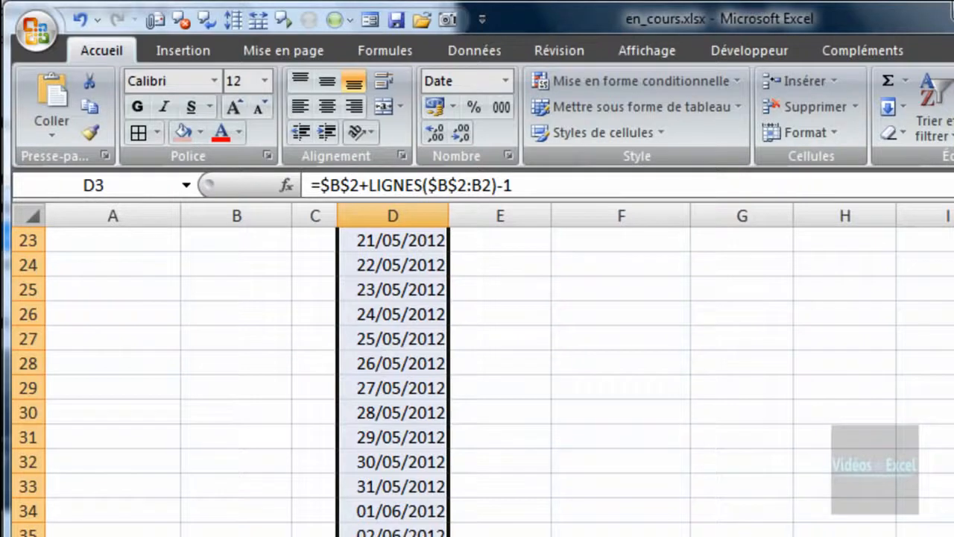
scroll(477, 380, "down", 2)
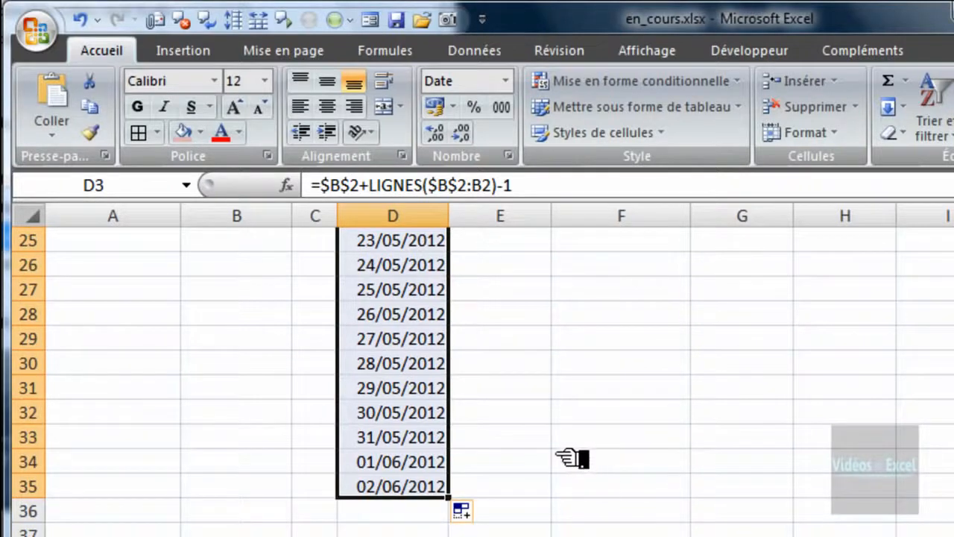
Center the filled dates in D3:D35 both horizontally and vertically.
scroll(783, 347, "up", 8)
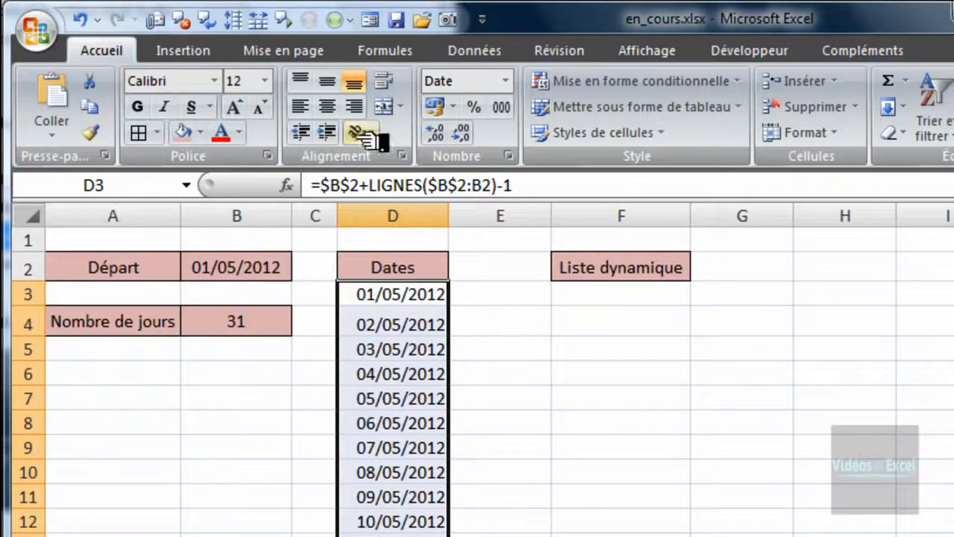
left_click(327, 107)
left_click(327, 81)
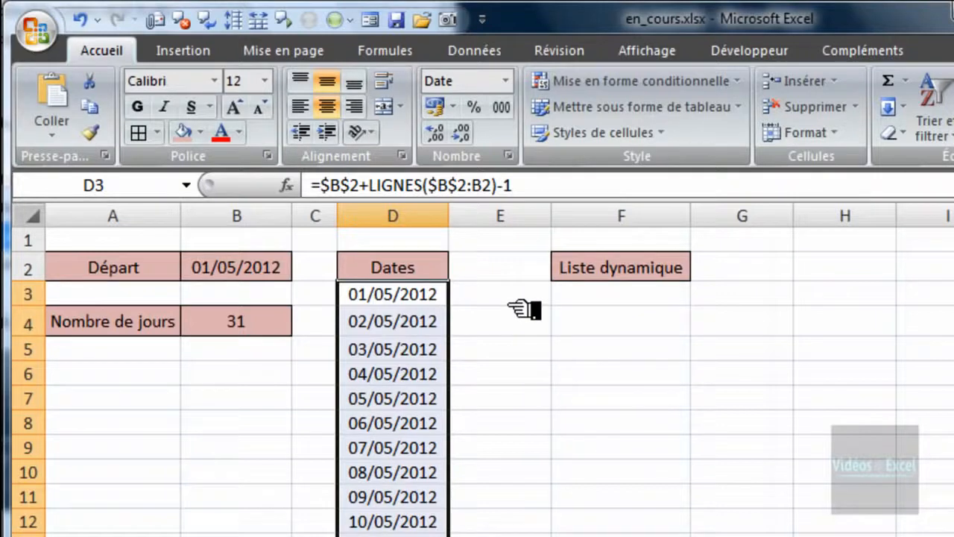
Copy the LIGNES($B$2:B2)-1 part of the formula in D3.
left_click(406, 299)
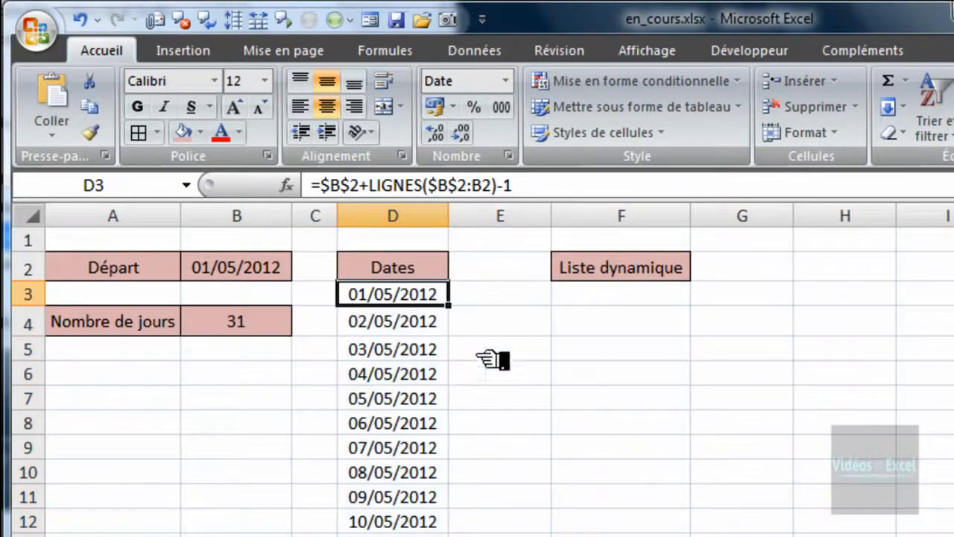
scroll(628, 416, "down", 5)
scroll(642, 418, "down", 5)
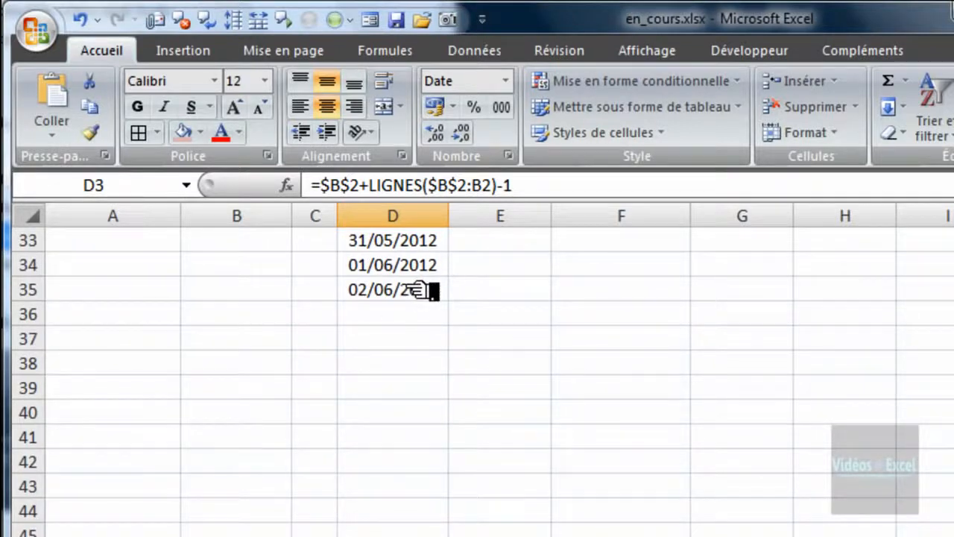
scroll(589, 358, "up", 10)
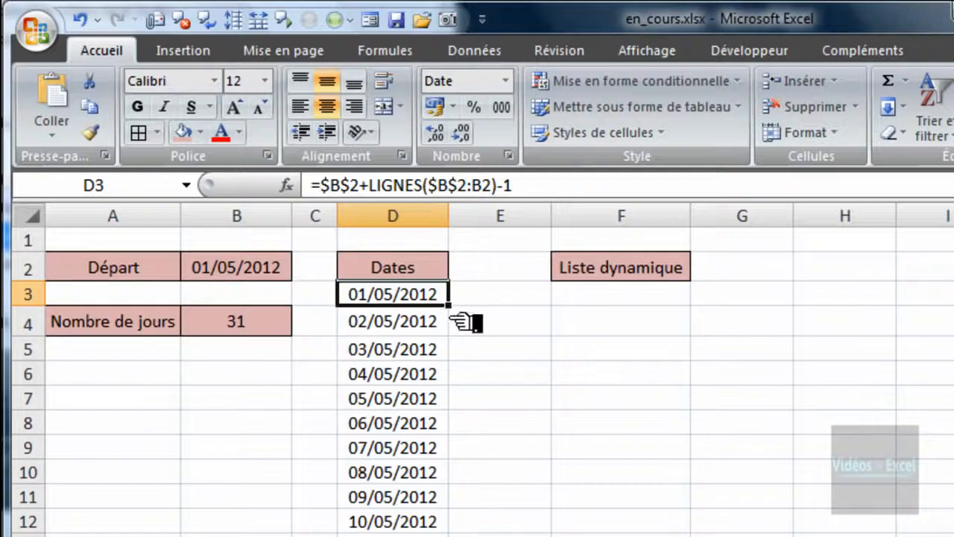
key("F2")
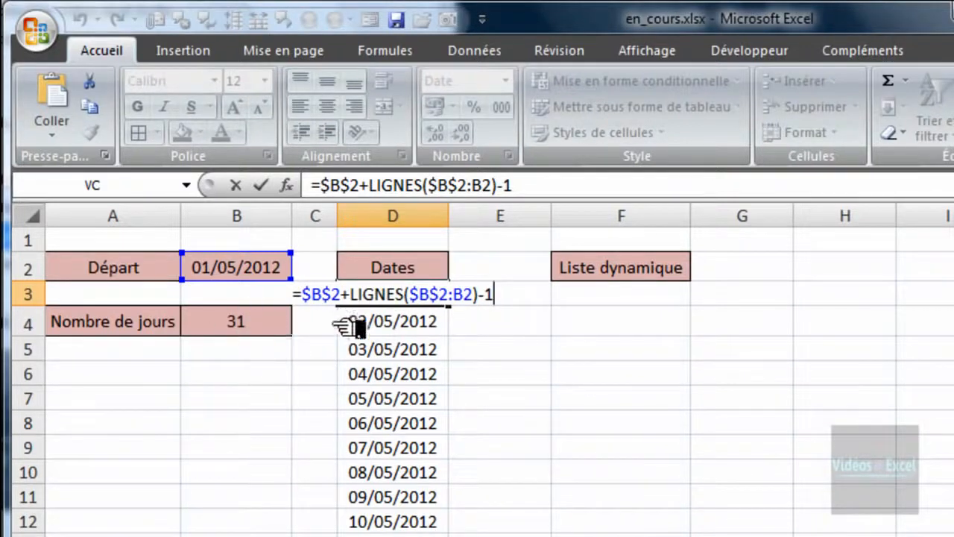
left_click_drag(350, 296, 514, 297)
key("ctrl+c")
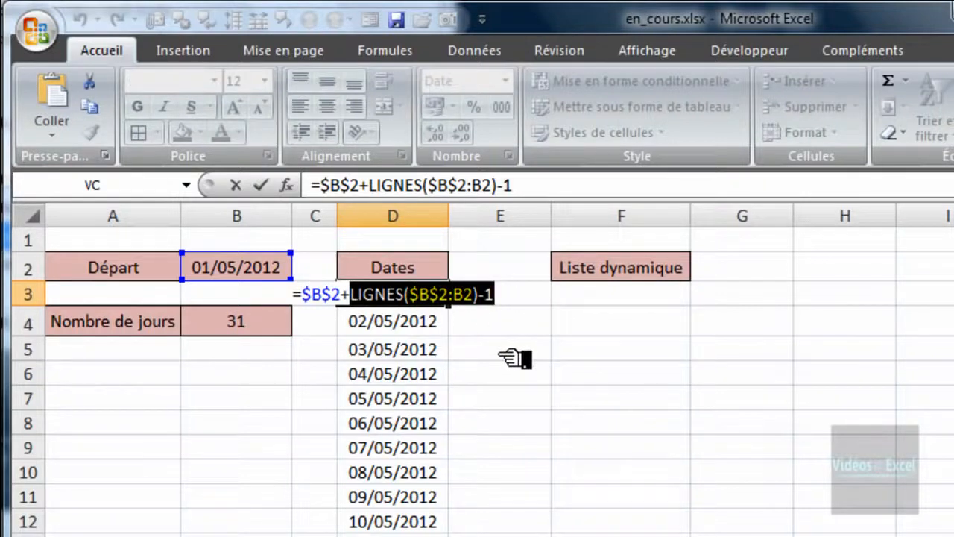
Insert an SI function at the start of the D3 formula with the copied expression in its test, LIGNES($B$2:B2)-1<B4, before the date calculation.
left_click(304, 294)
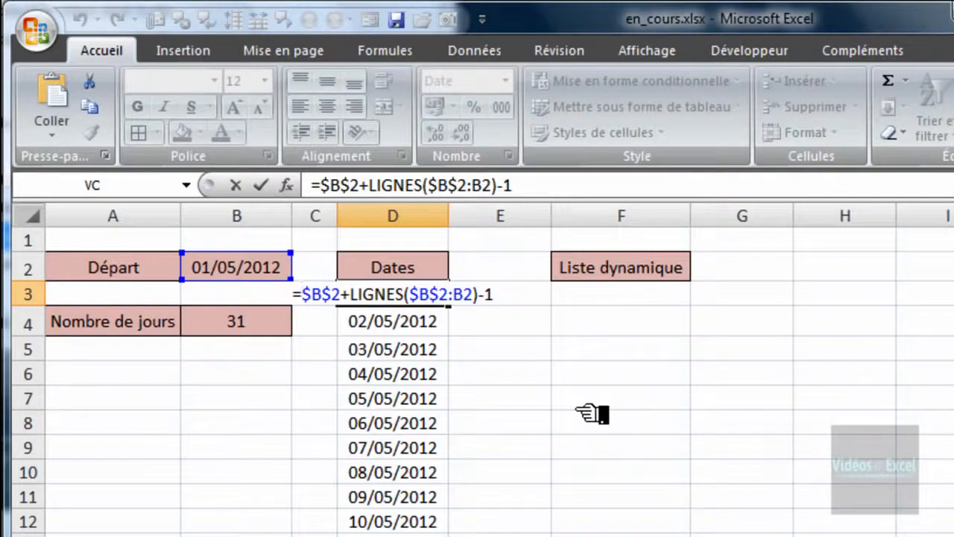
type("si")
key("Tab")
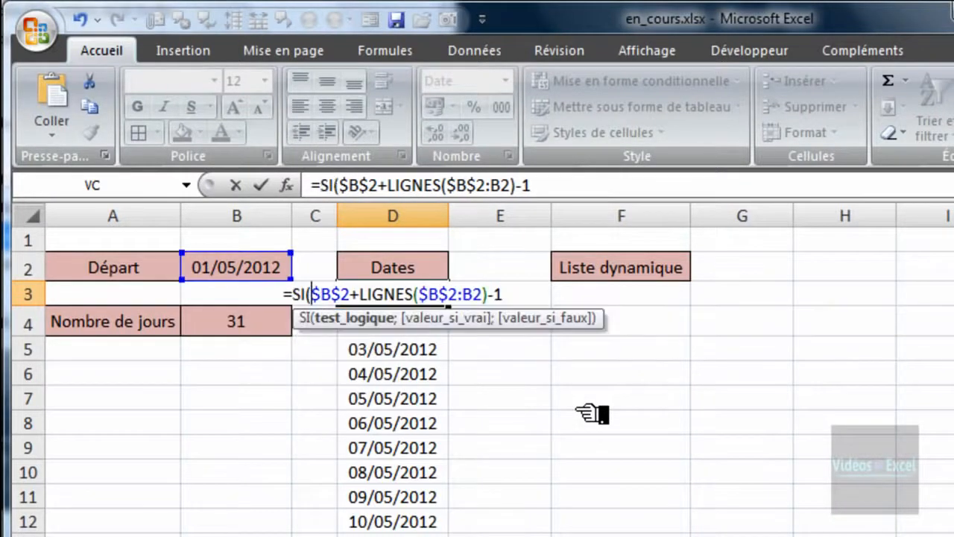
key("ctrl+v")
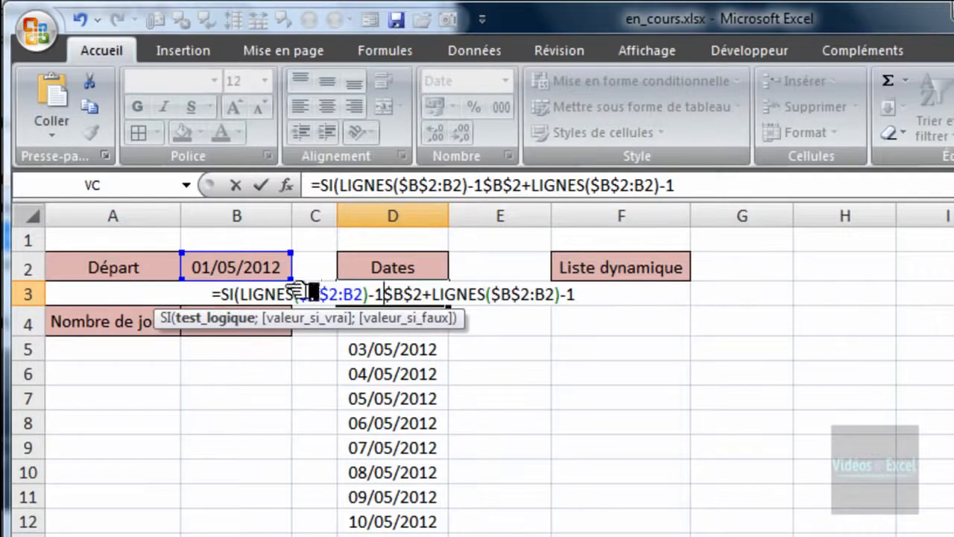
left_click_drag(170, 319, 180, 395)
left_click(385, 296)
type("<")
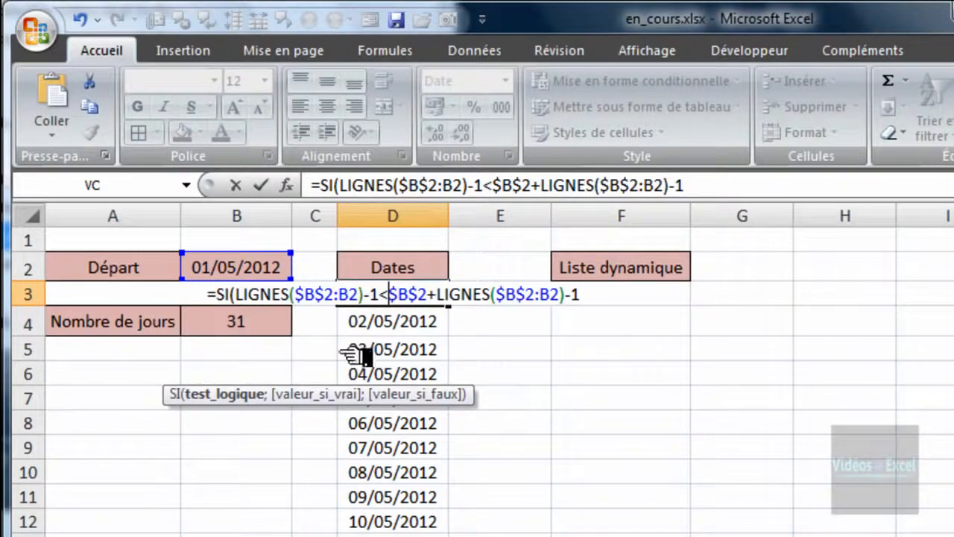
left_click(267, 324)
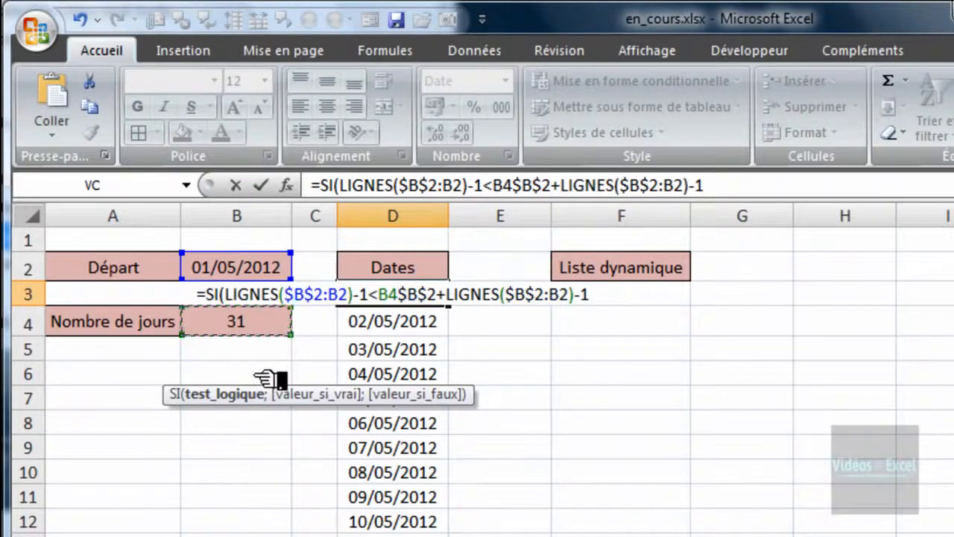
type(";")
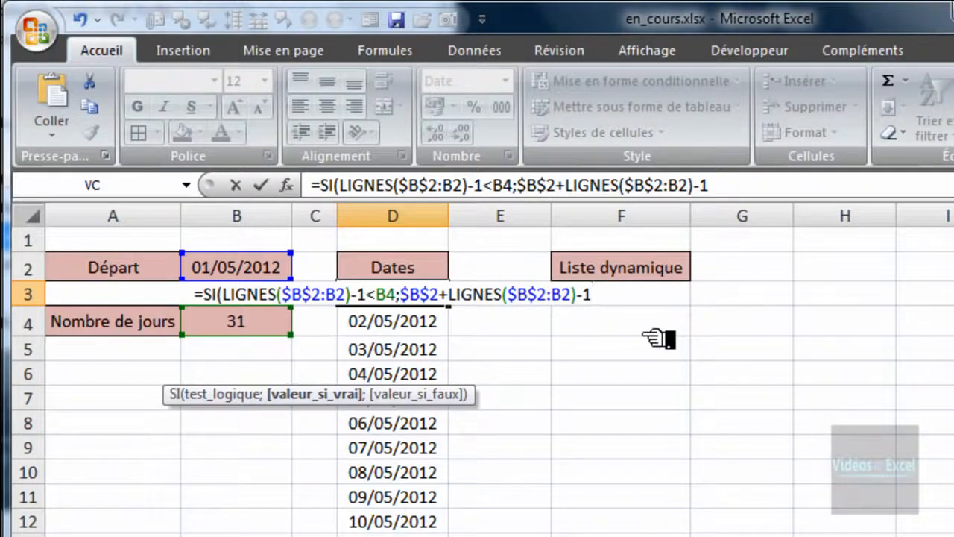
Add an empty text "" as the value if false and close the SI function in D3.
type(";")
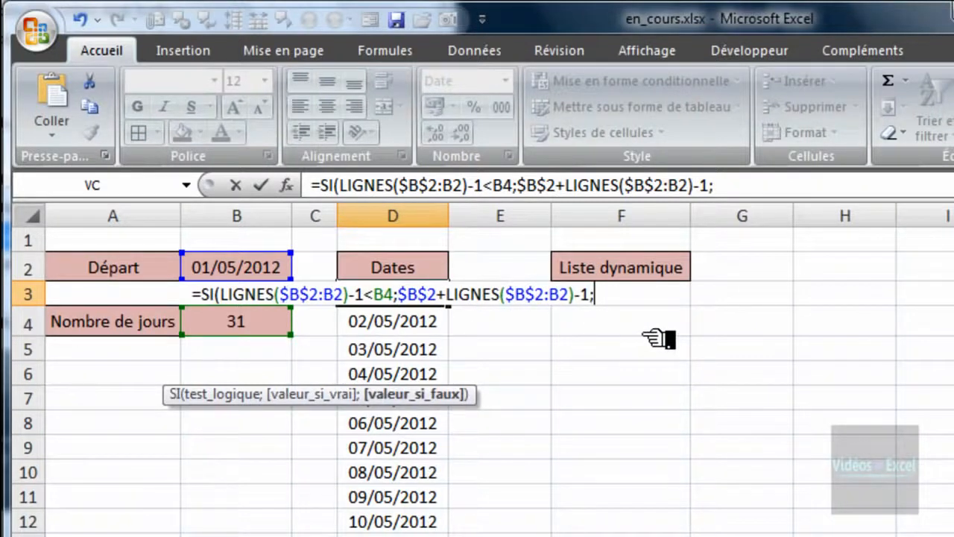
type("\"\"")
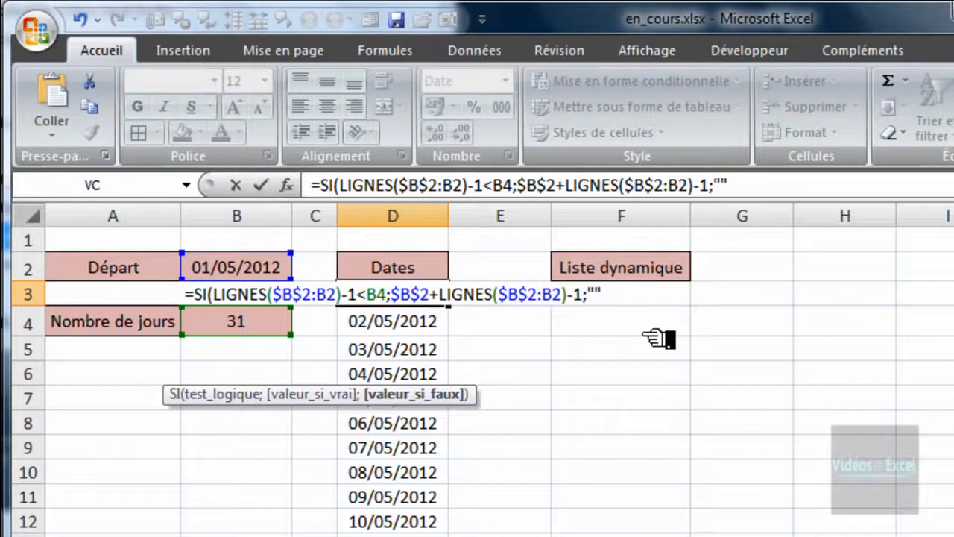
type(")")
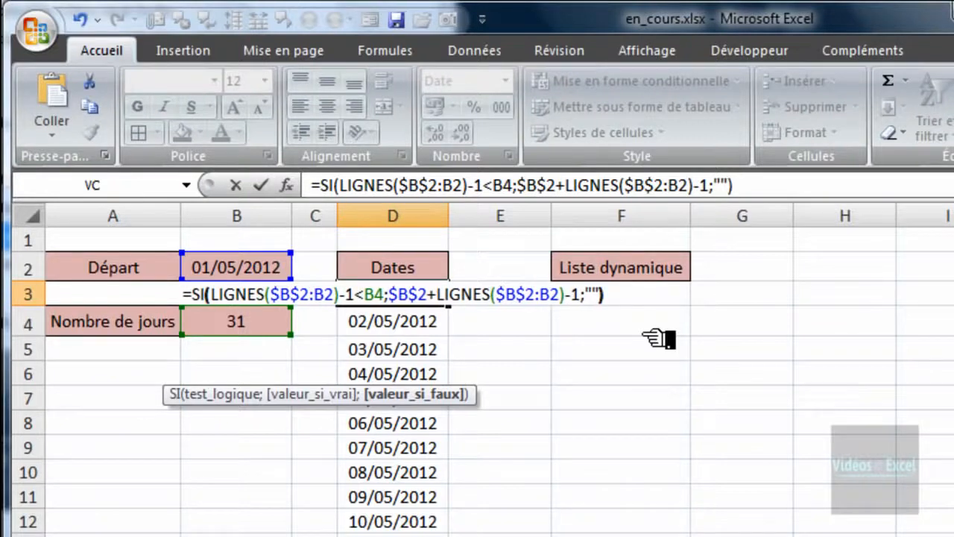
Validate the SI formula in D3 and fill it down the Dates column.
key("ctrl+Return")
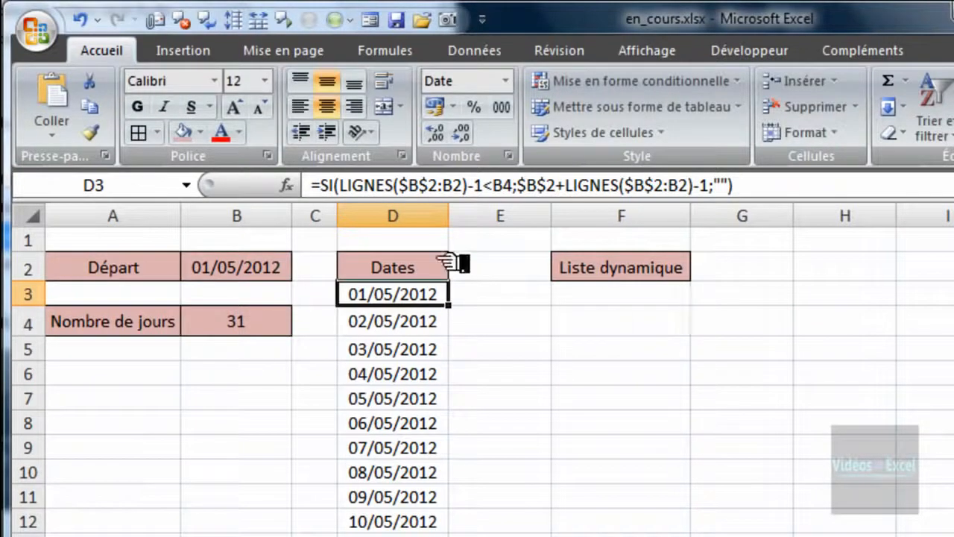
double_click(449, 305)
Make the B4 reference in the D3 formula's test absolute, as $B$4.
double_click(402, 296)
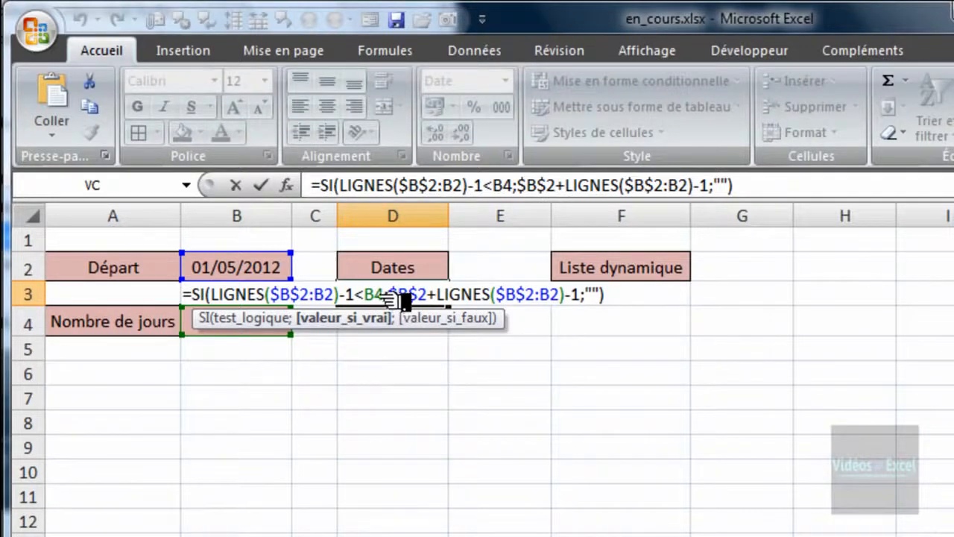
key("Left")
key("Left")
key("Left")
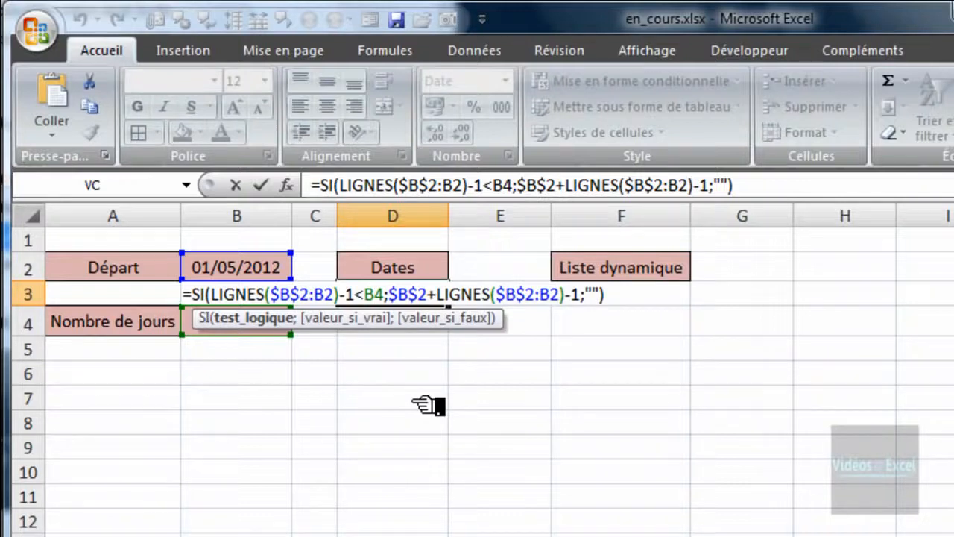
key("F4")
key("ctrl+Return")
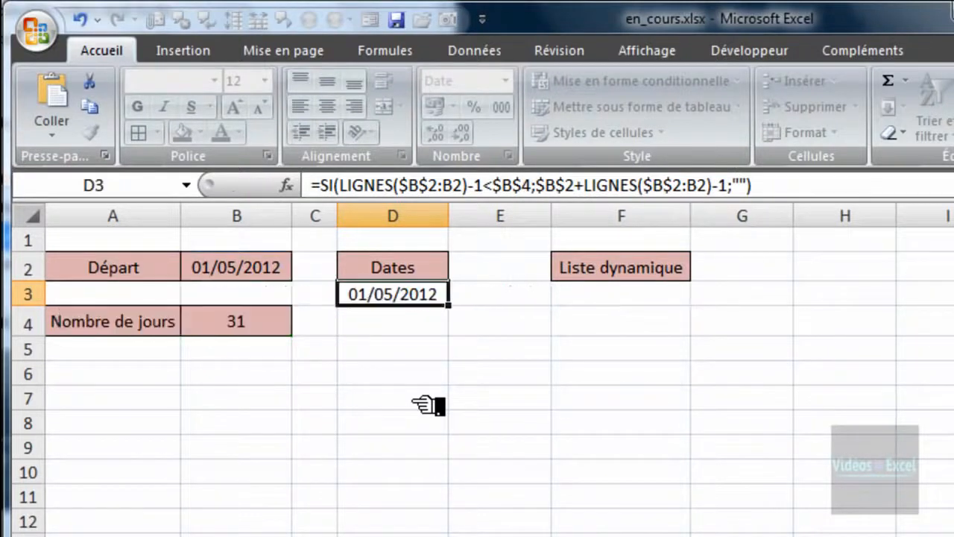
Fill the corrected D3 formula down to D36 and check the formulas in the cells after the month's last date.
left_click_drag(449, 305, 449, 534)
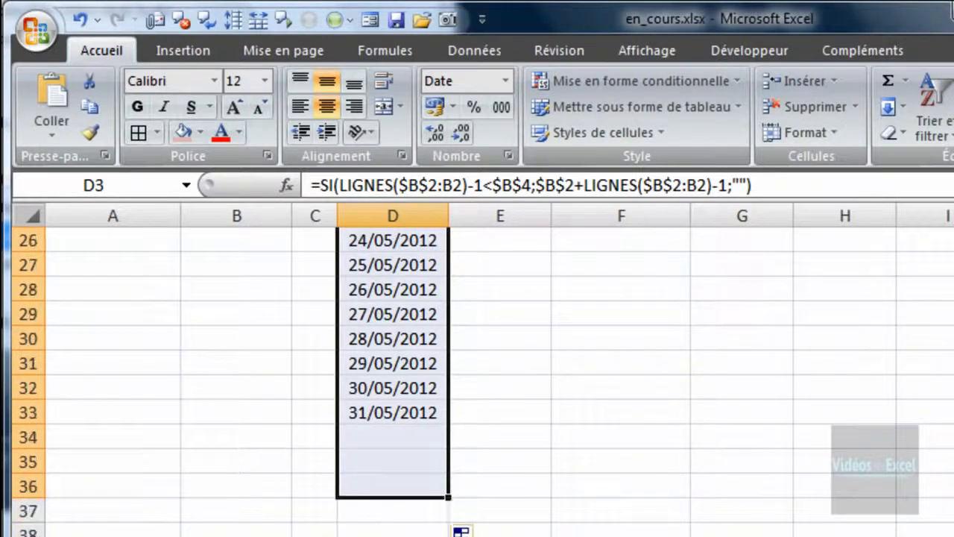
left_click(437, 439)
left_click(432, 465)
left_click(421, 440)
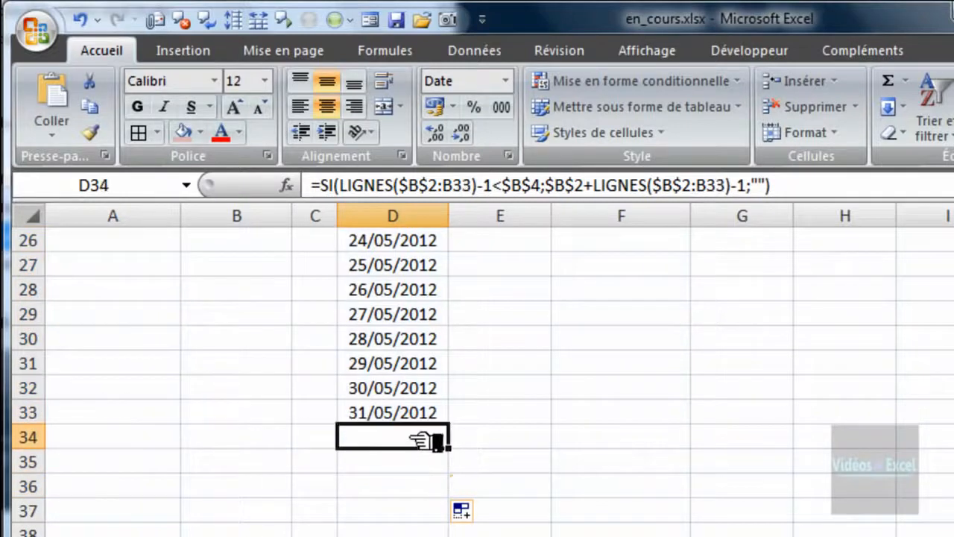
left_click(448, 412)
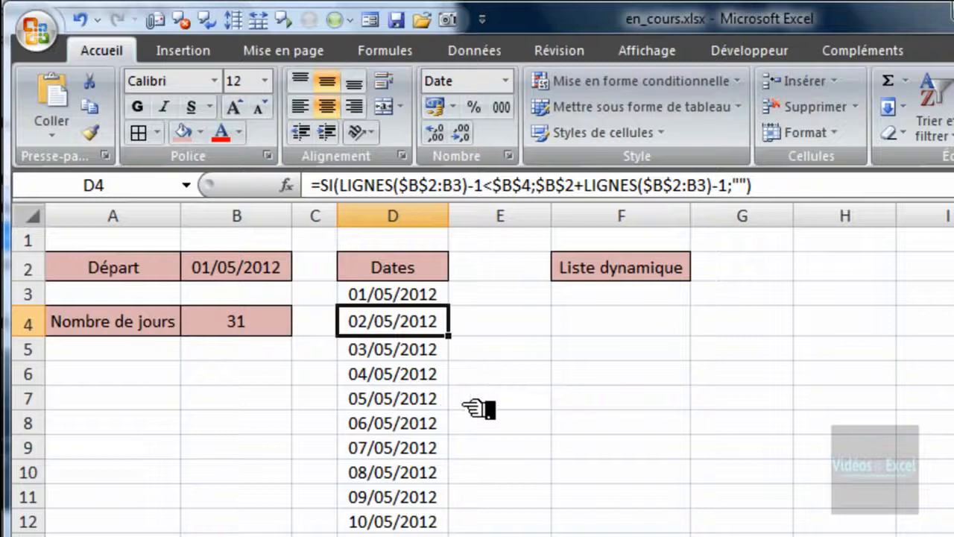
Start a data validation rule for F3 under Liste dynamique, with Liste as the allowed type.
left_click(636, 295)
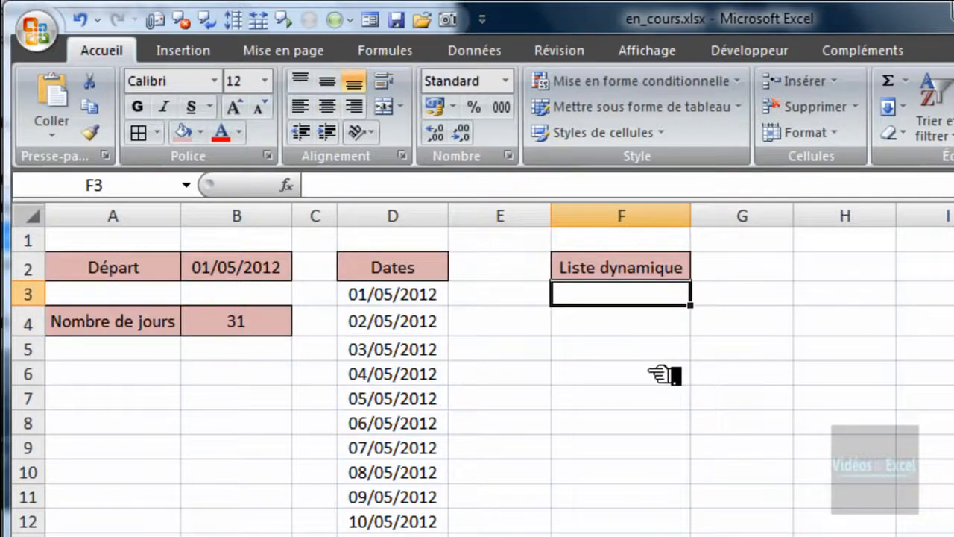
left_click(246, 278)
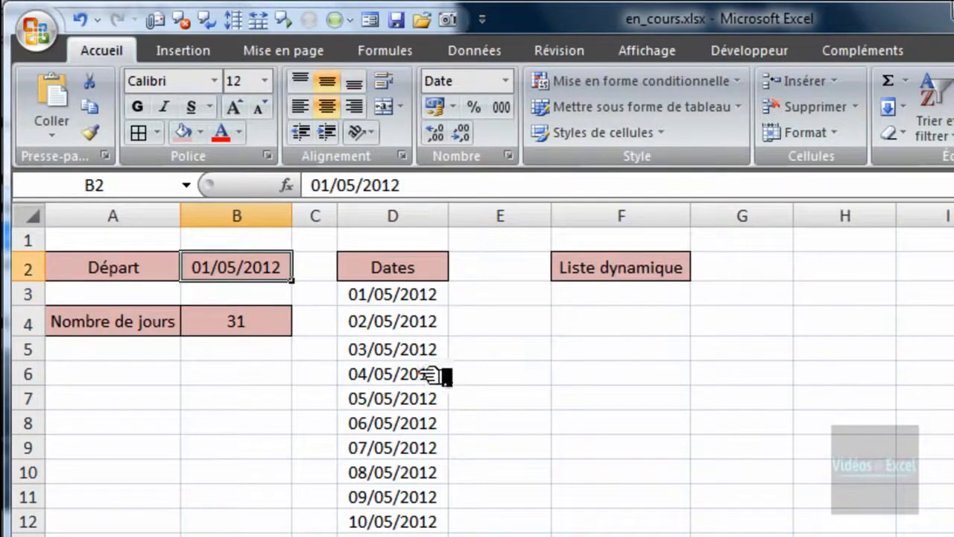
left_click(615, 298)
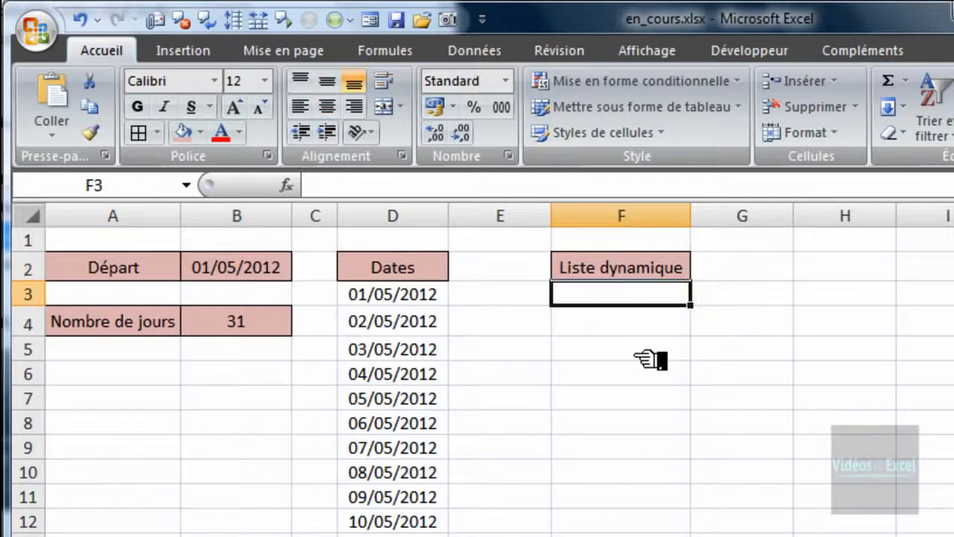
left_click(501, 58)
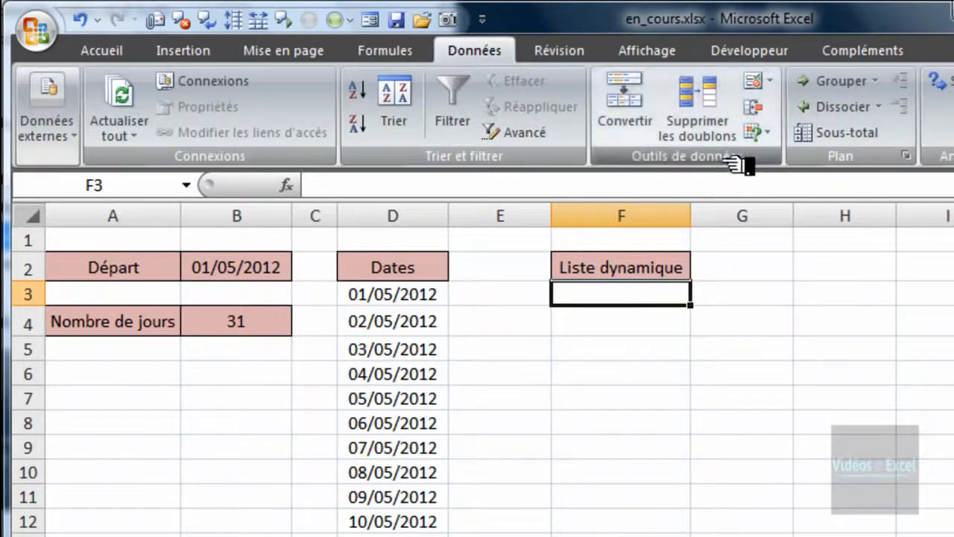
left_click(773, 82)
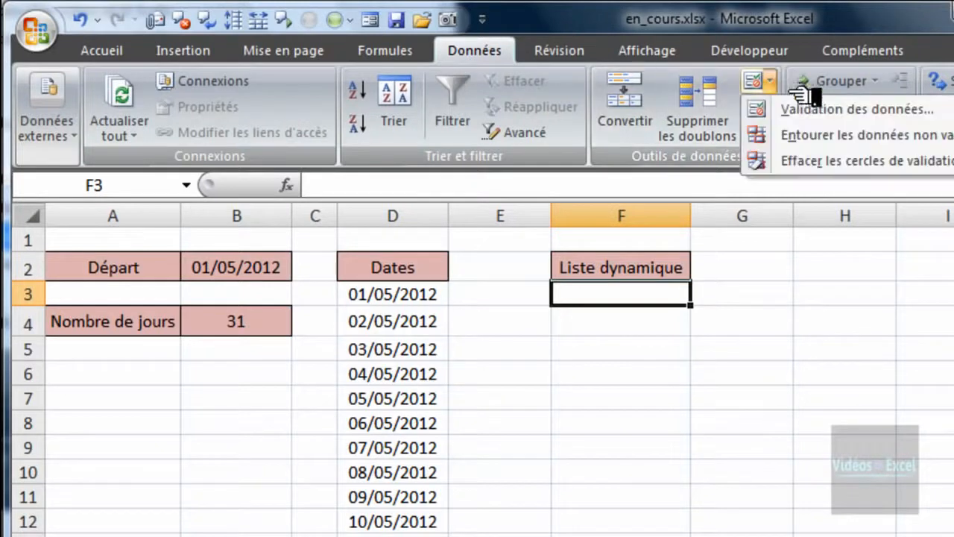
left_click(861, 110)
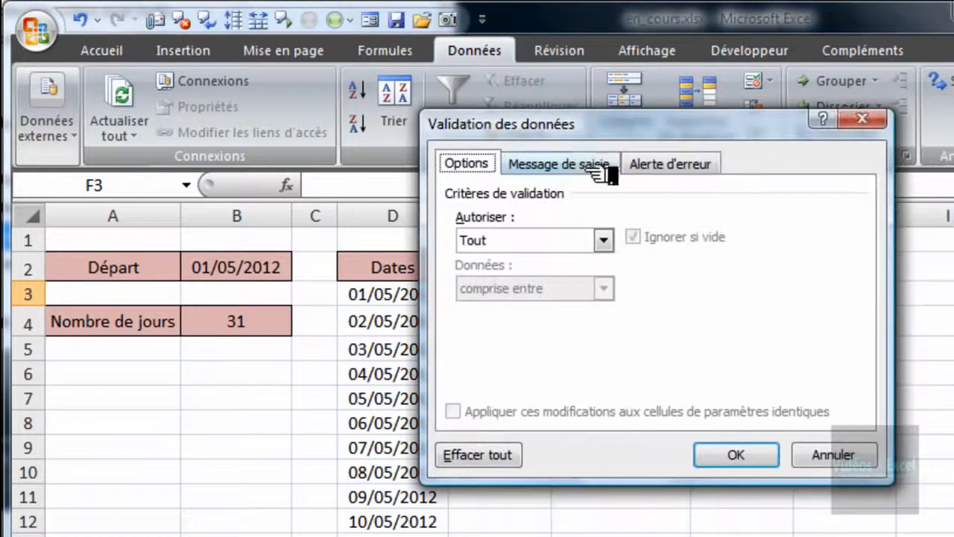
left_click(604, 242)
left_click(601, 307)
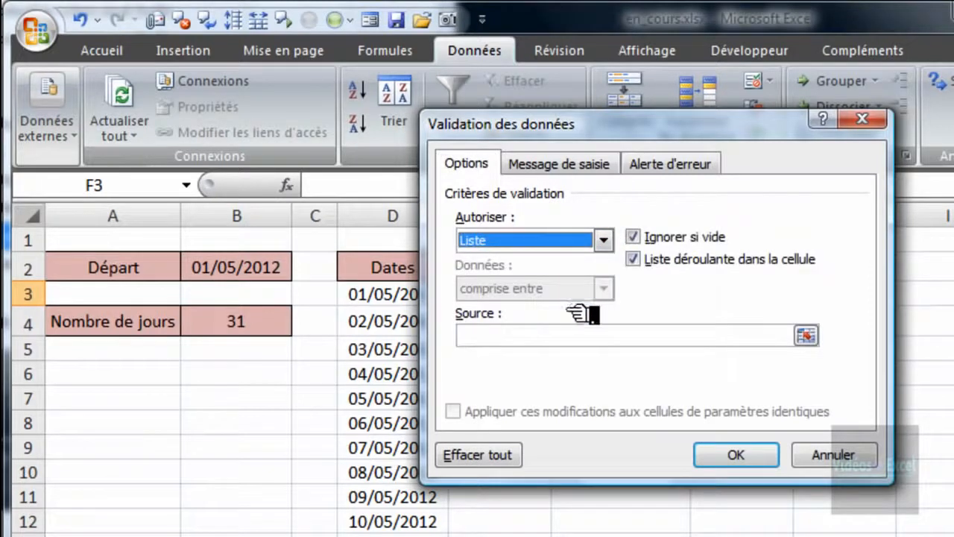
Set the validation source of F3 to =$D$3:$D$36 and apply the rule.
left_click(576, 337)
left_click(390, 297)
key("ctrl+shift+Down")
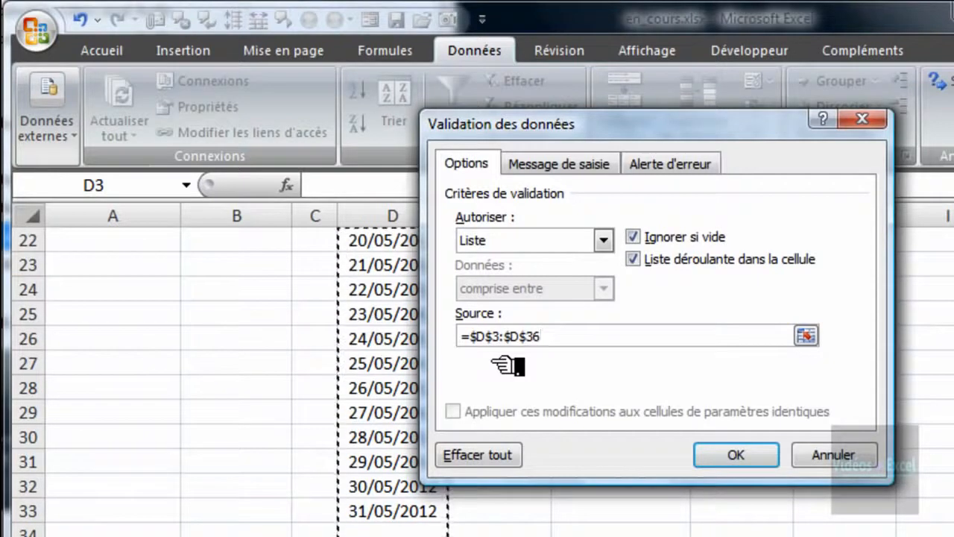
left_click(762, 455)
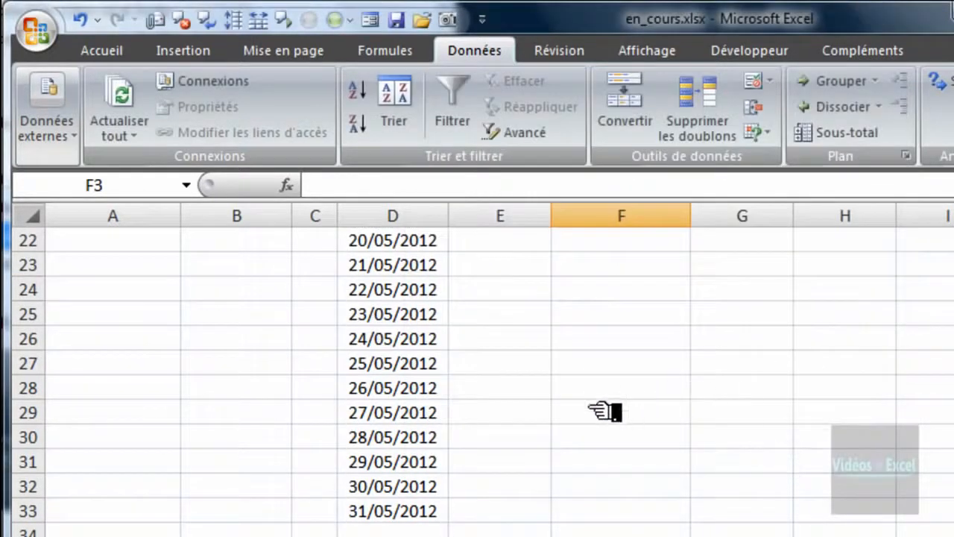
Test the dropdown list in F3 by browsing to its end and picking 29/05/2012, followed by 02/05/2012.
scroll(608, 405, "up", 7)
left_click(701, 295)
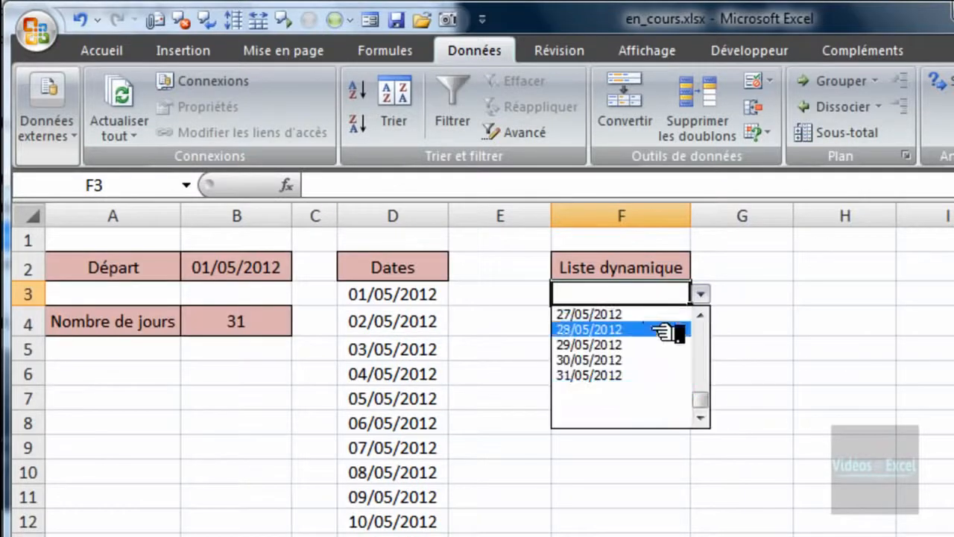
left_click(671, 341)
left_click(701, 295)
left_click_drag(701, 328, 702, 404)
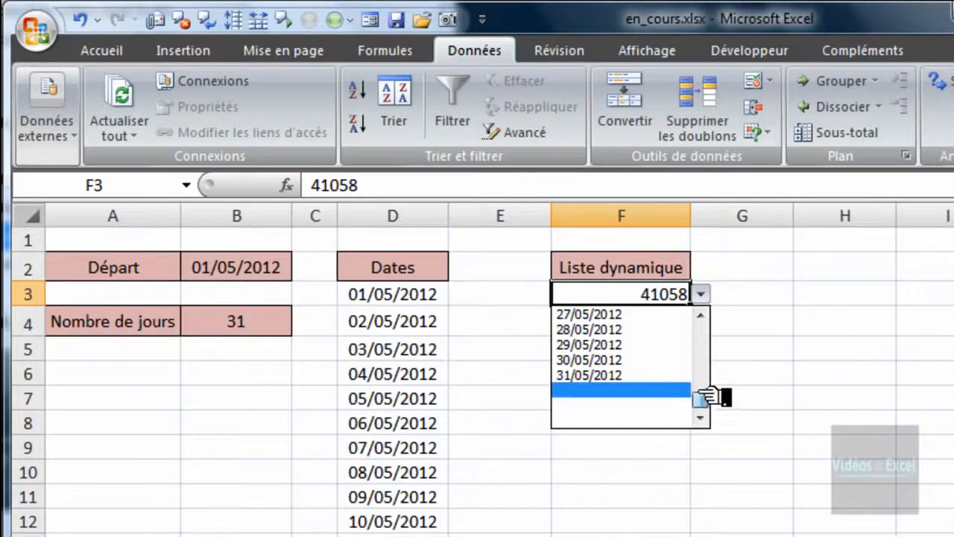
left_click_drag(702, 401, 718, 309)
left_click(650, 329)
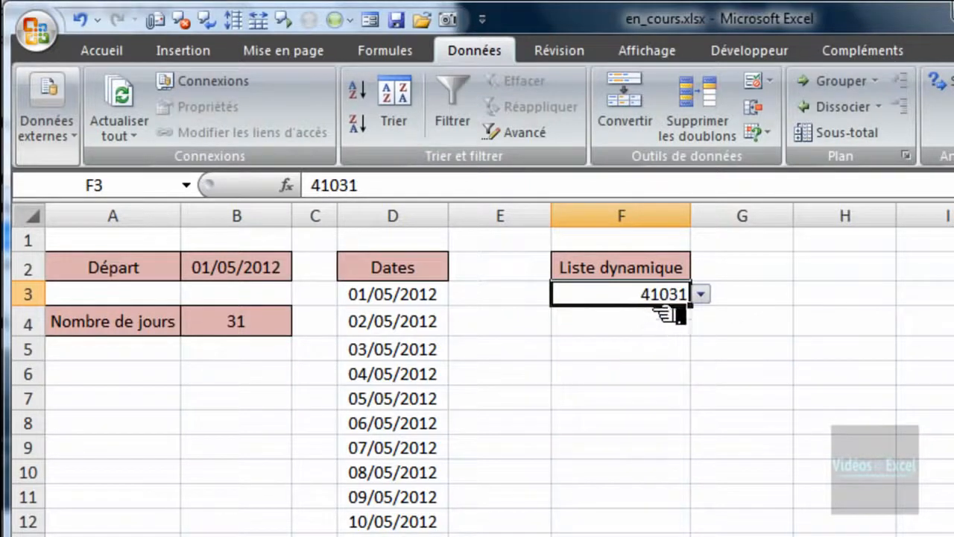
Center F3 horizontally and vertically in the Date courte format, and pick 06/05/2012 from its list.
left_click(119, 52)
left_click(339, 110)
left_click(337, 81)
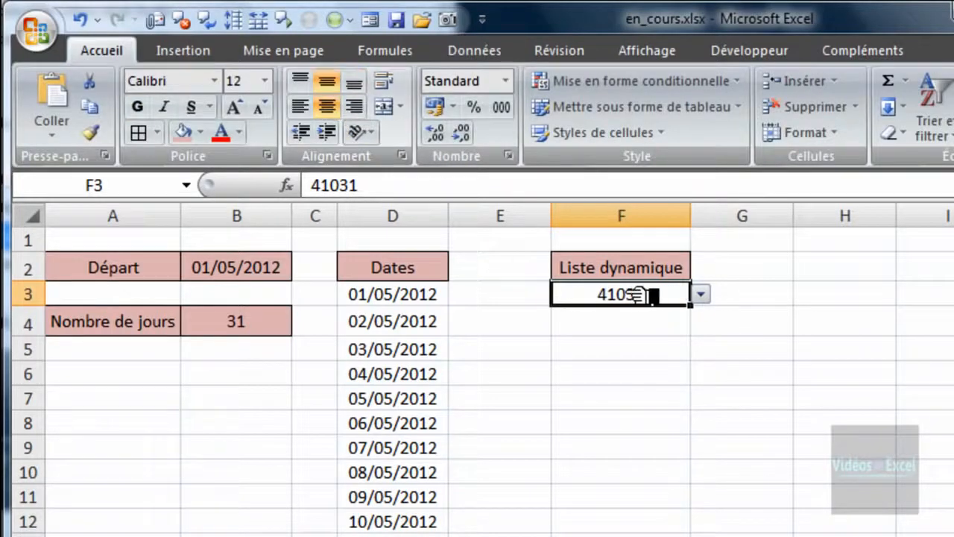
left_click(506, 80)
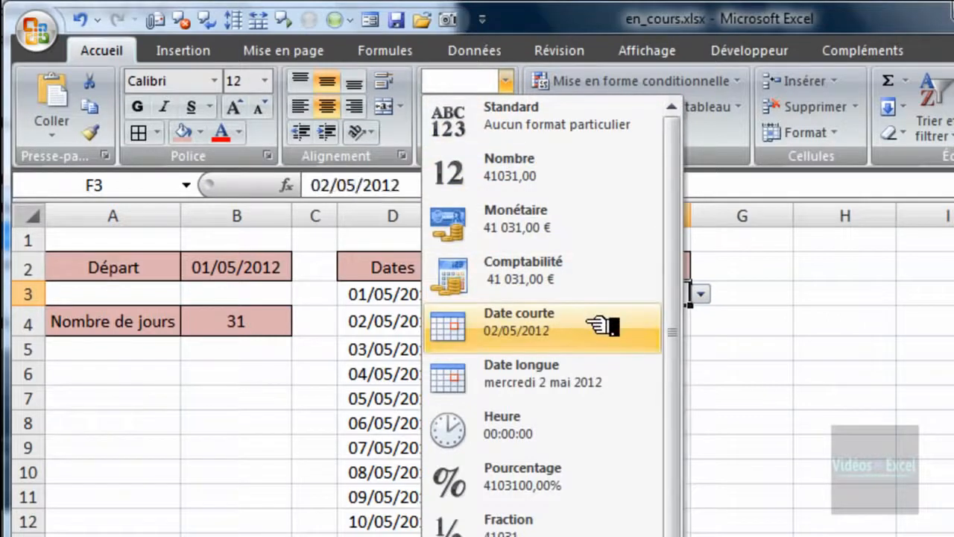
left_click(601, 326)
left_click(701, 294)
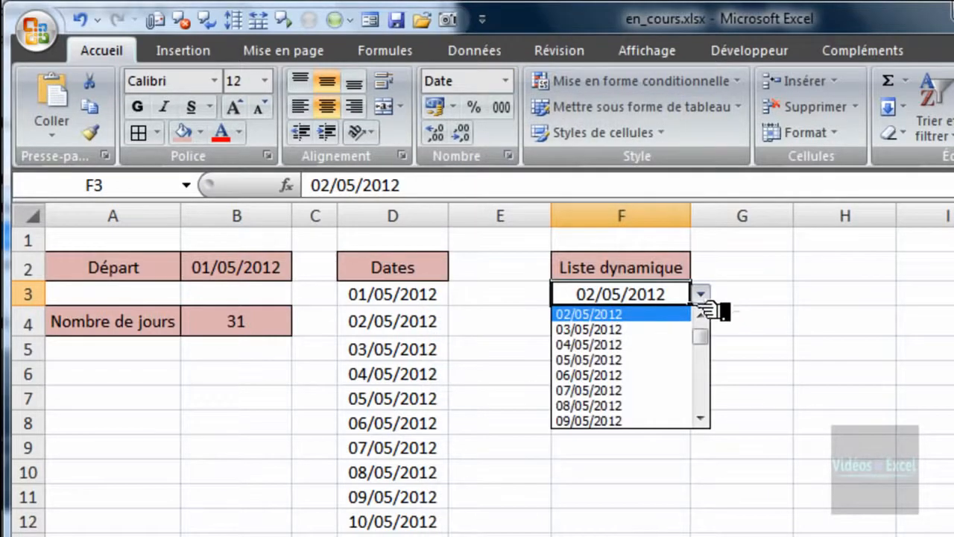
left_click(671, 375)
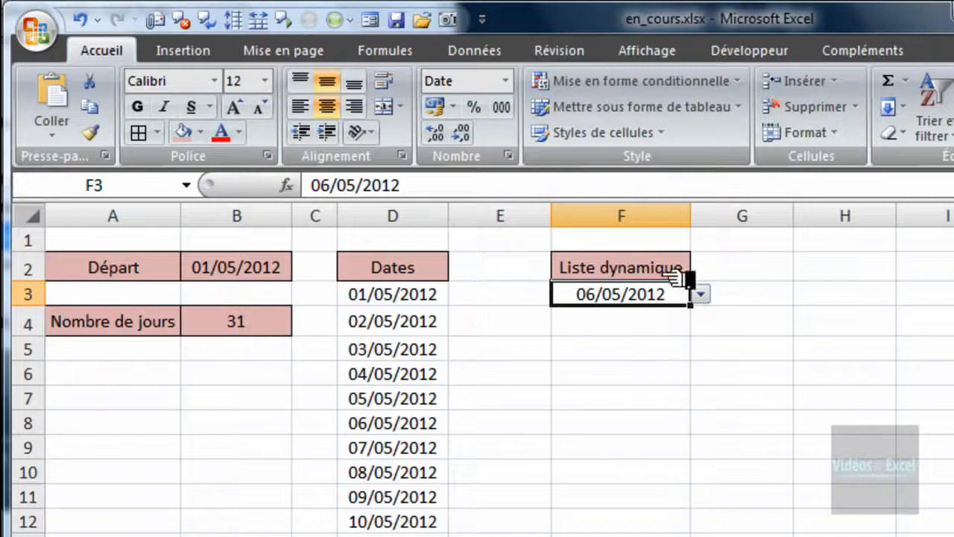
Change the start date in B2 to 01/02/2012.
left_click(253, 278)
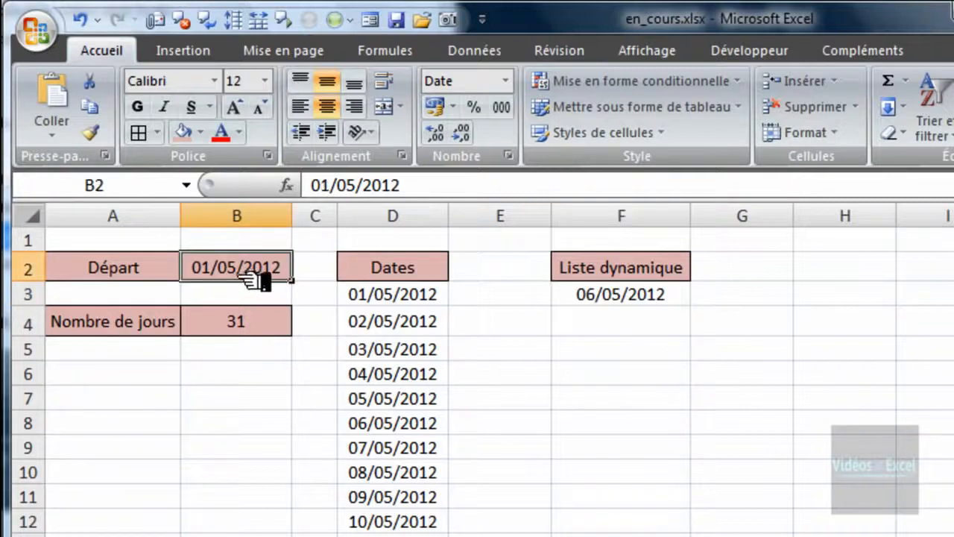
left_click(356, 185)
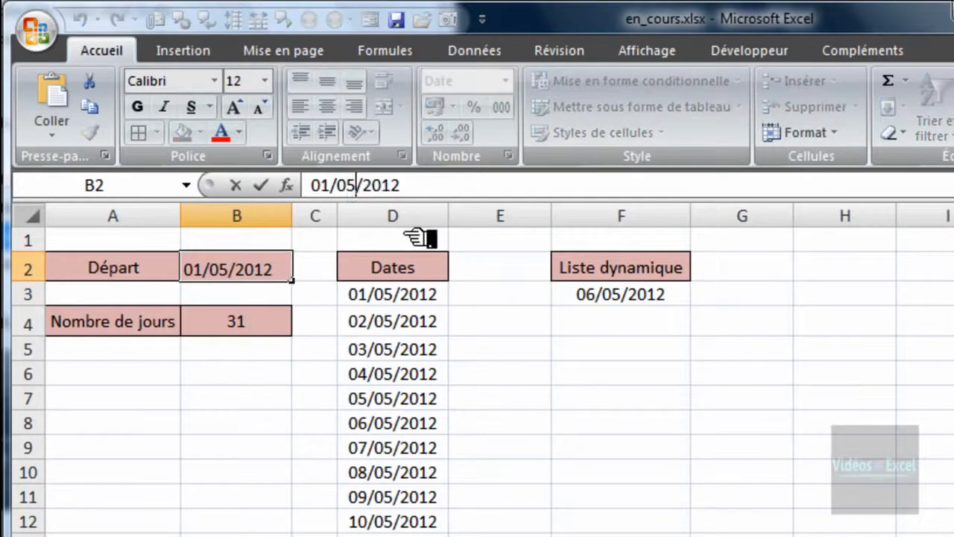
key("BackSpace")
type("2")
key("ctrl+Return")
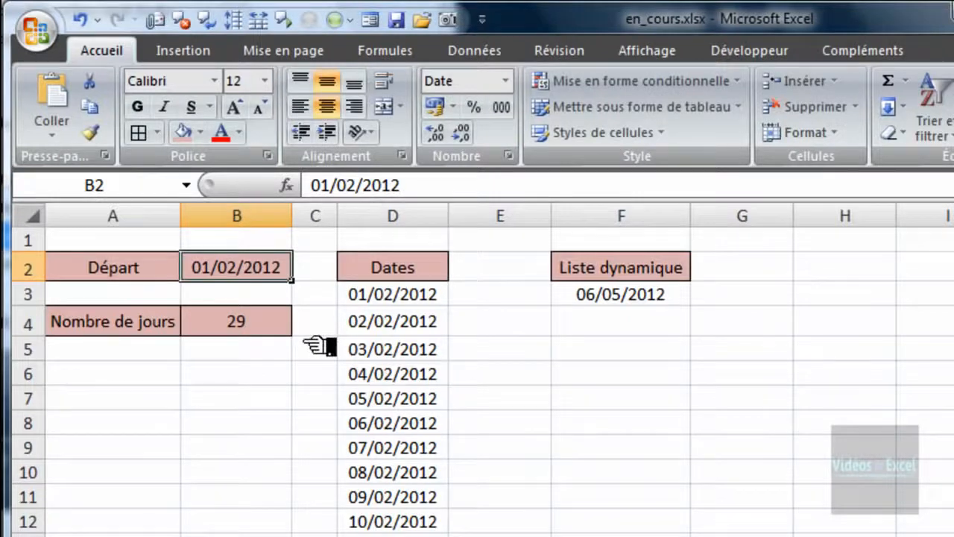
Check the number of days in B4 and the end of the date list in column D for the new month.
left_click(278, 328)
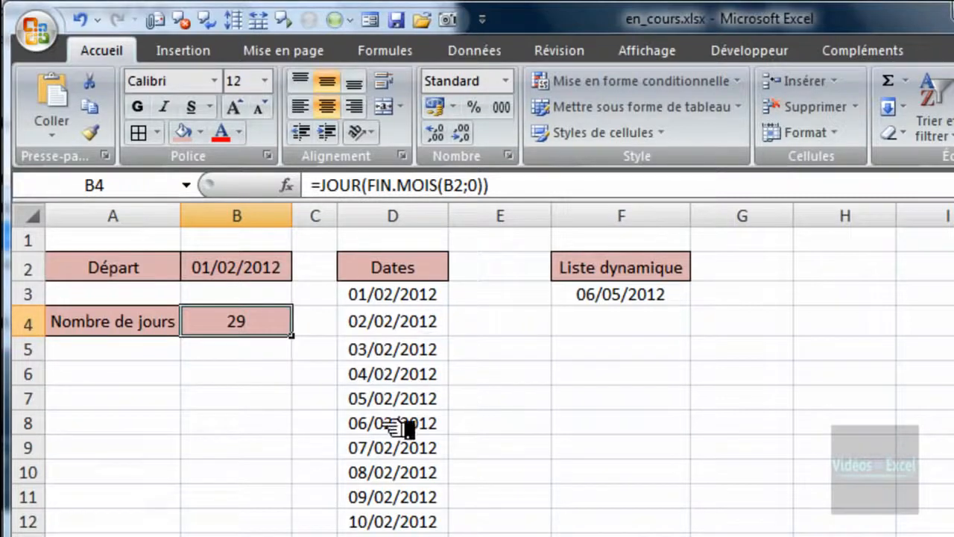
left_click(401, 470)
left_click_drag(953, 249, 953, 320)
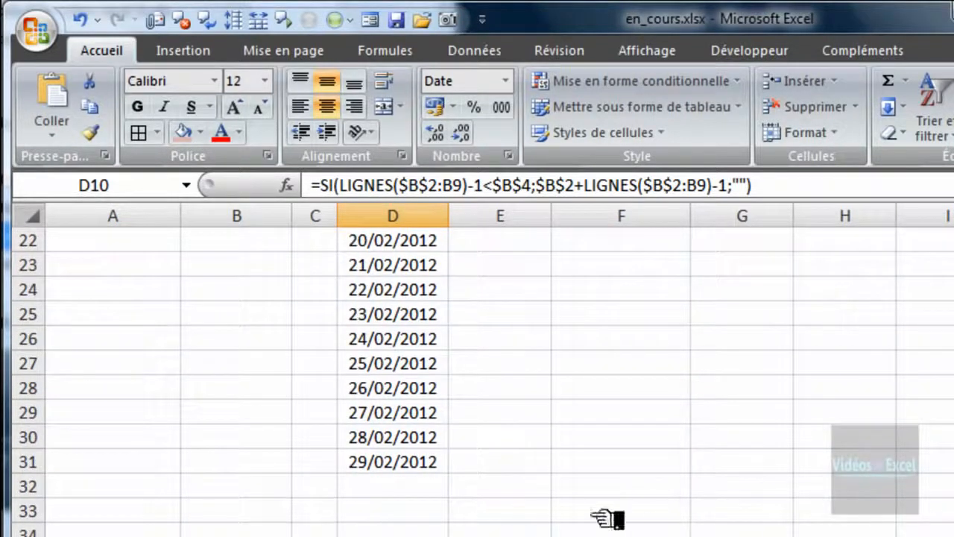
left_click(435, 466)
left_click(435, 492)
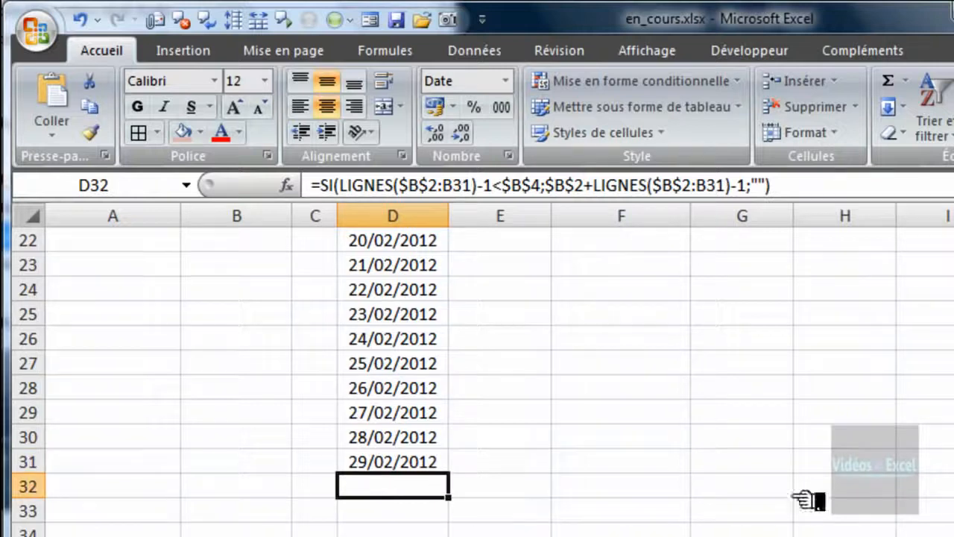
scroll(477, 373, "up", 7)
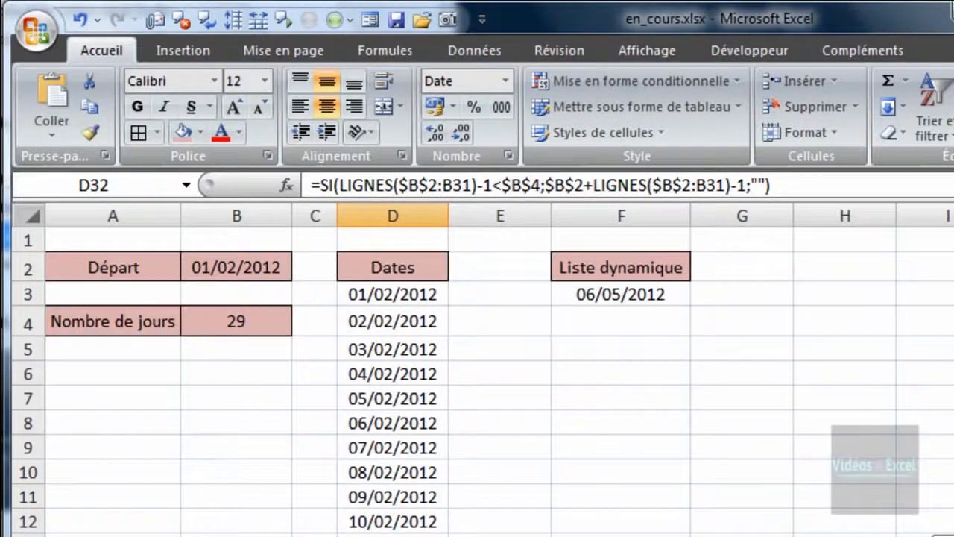
Test the F3 dropdown list with the new month by picking 10/02/2012, 04/02/2012 and finally 15/02/2012.
left_click(667, 302)
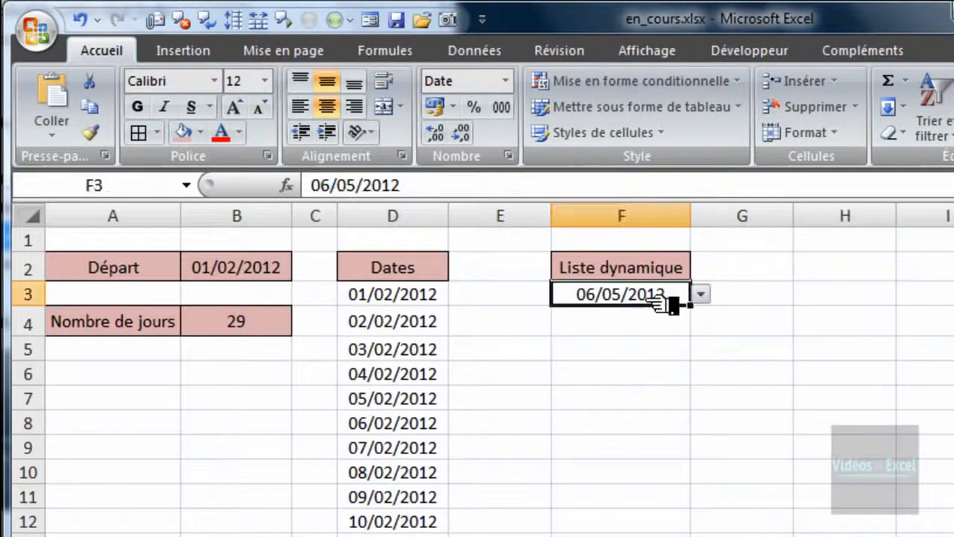
left_click(700, 297)
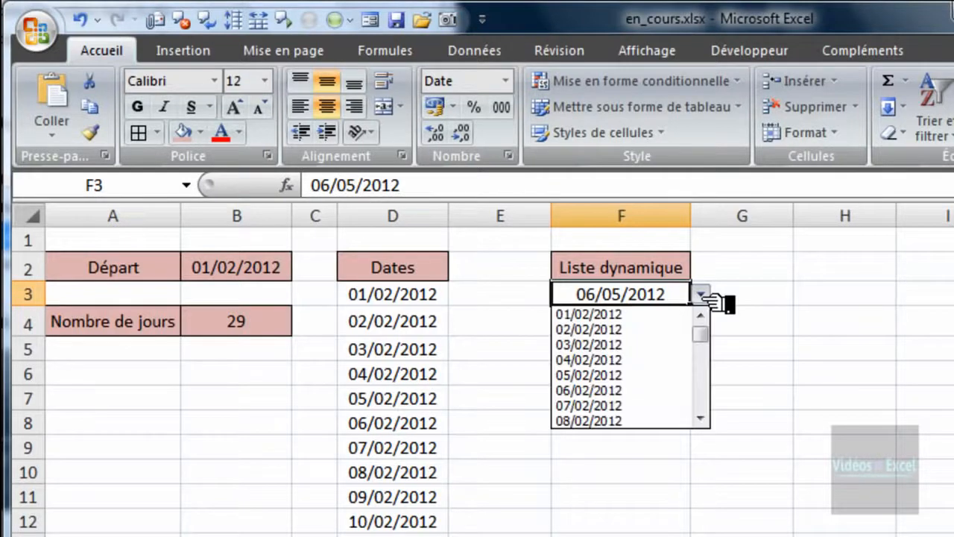
scroll(701, 358, "down", 2)
left_click(701, 360)
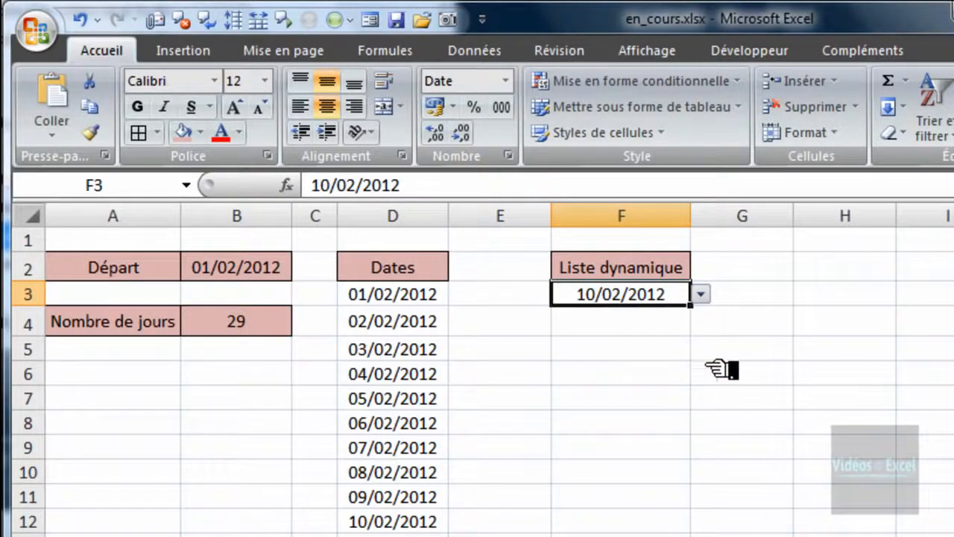
left_click(707, 299)
mouse_move(709, 349)
left_mouse_down()
mouse_move(710, 395)
mouse_move(710, 324)
mouse_move(712, 359)
left_mouse_up()
left_click(671, 361)
left_click(701, 295)
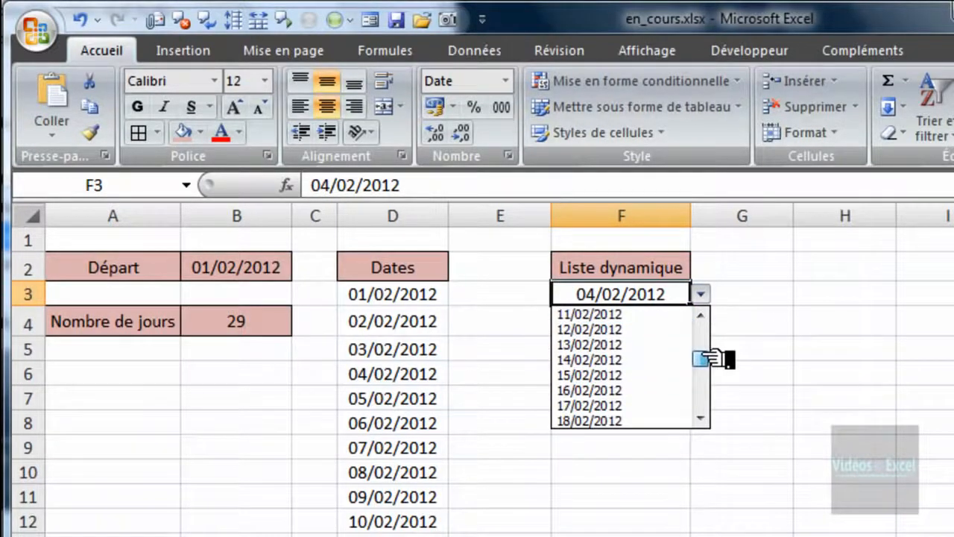
left_click(671, 375)
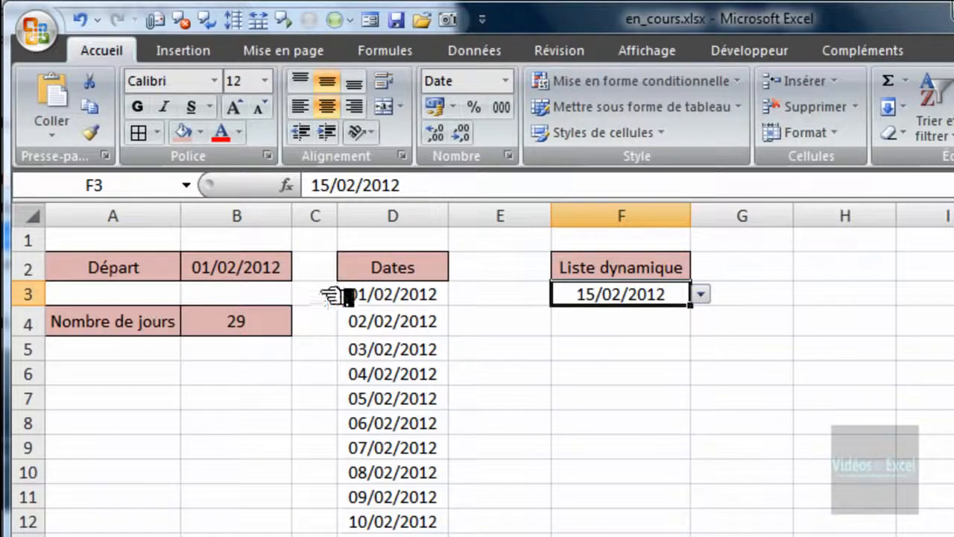
left_click(618, 377)
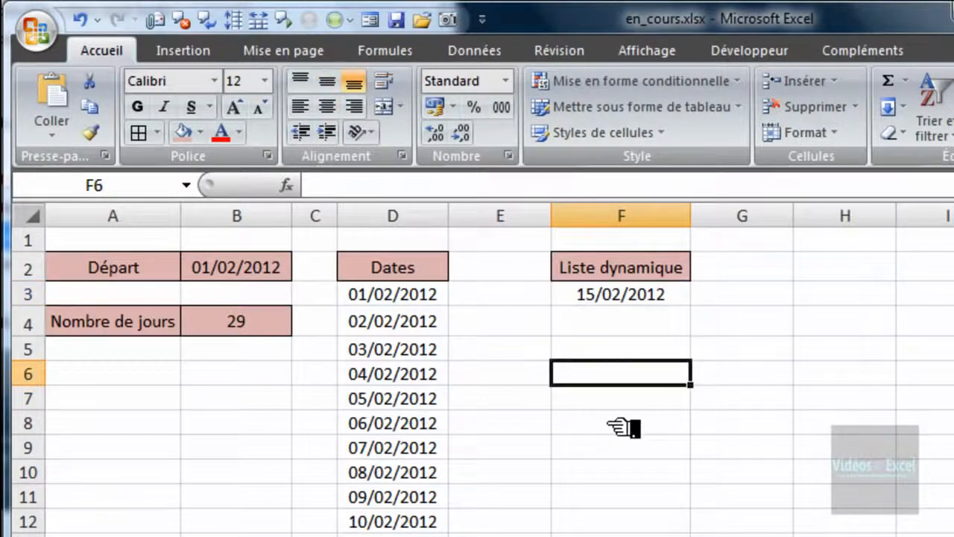